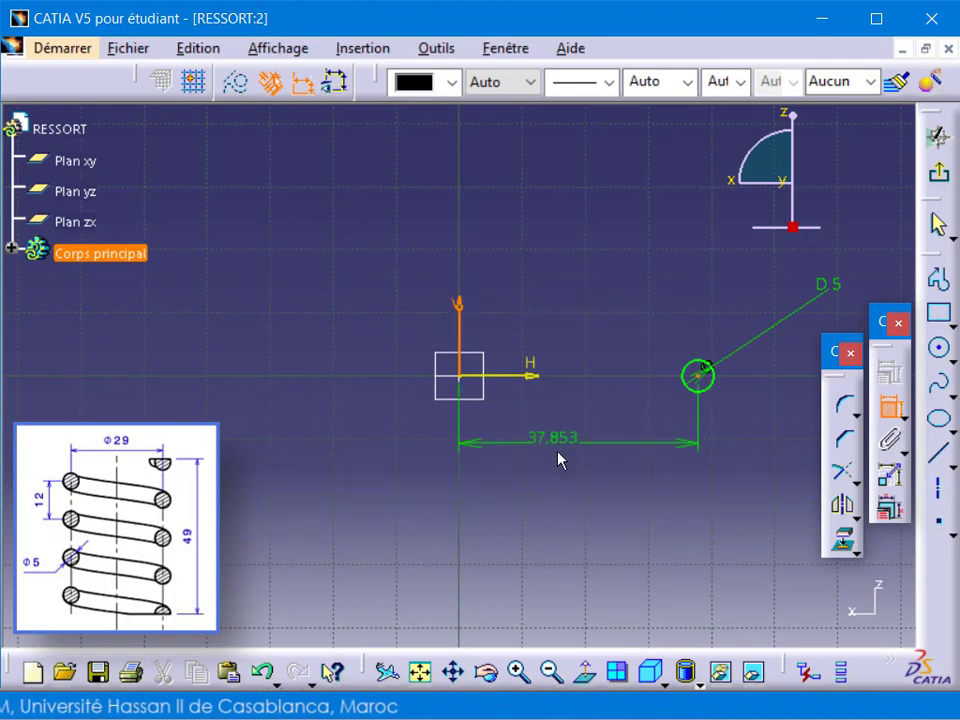
Set the circle centre's horizontal distance from the vertical axis to 29/2 mm and exit the sketch.
{"action": "double_click", "coordinate": [557, 439]}
{"action": "type", "text": "29/2"}
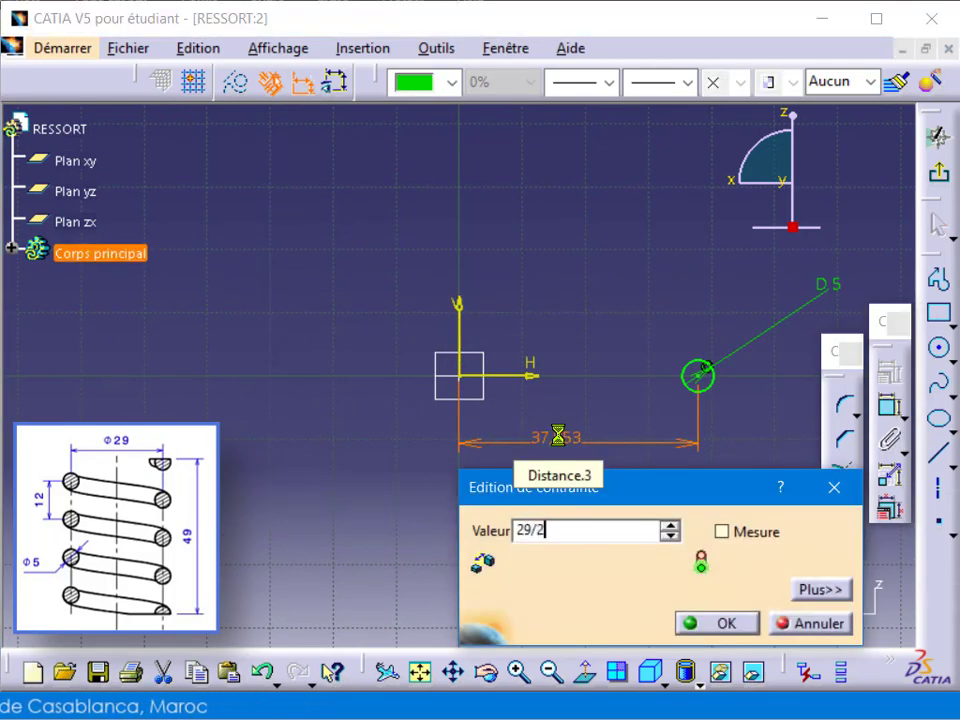
{"action": "key", "text": "Tab"}
{"action": "key", "text": "Return"}
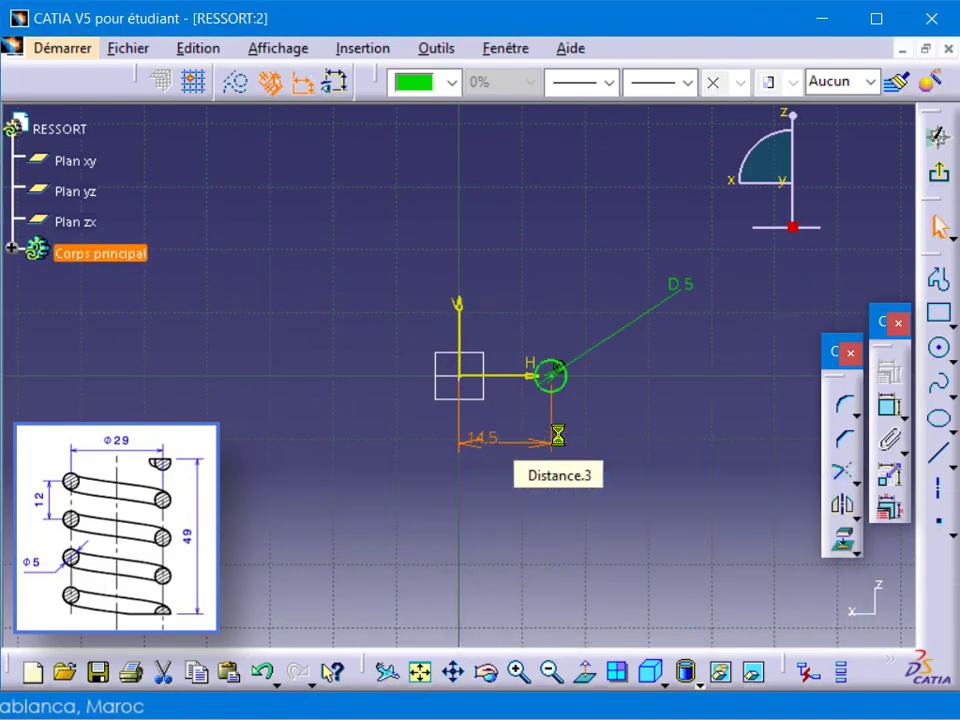
{"action": "left_click", "coordinate": [938, 140]}
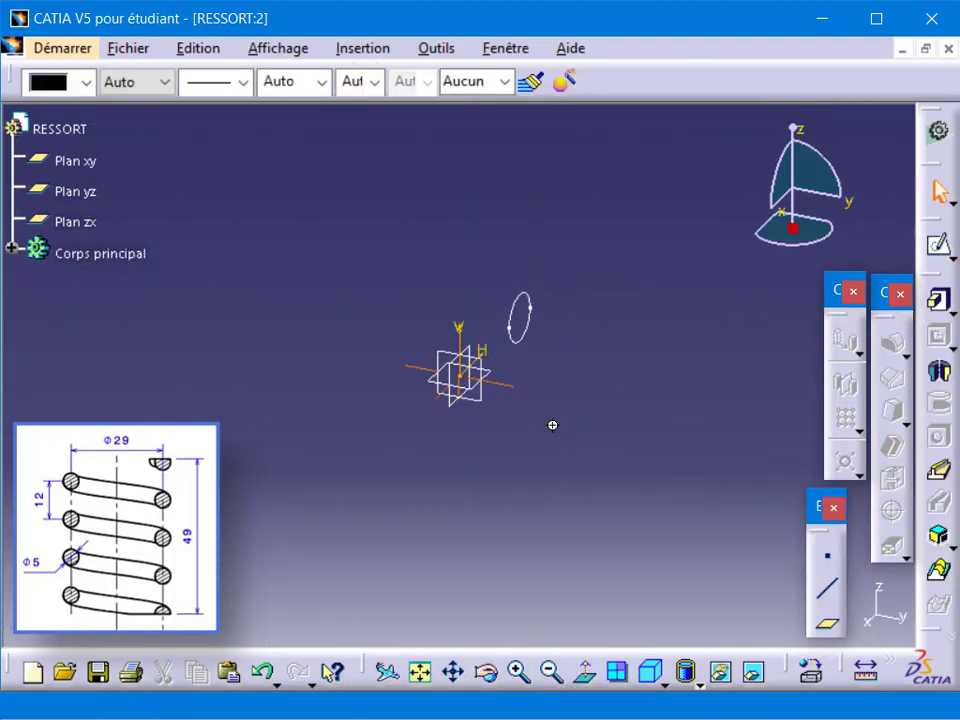
Switch to the Generative Shape Design workbench.
{"action": "middle_click_drag", "start_coordinate": [552, 425], "coordinate": [572, 556]}
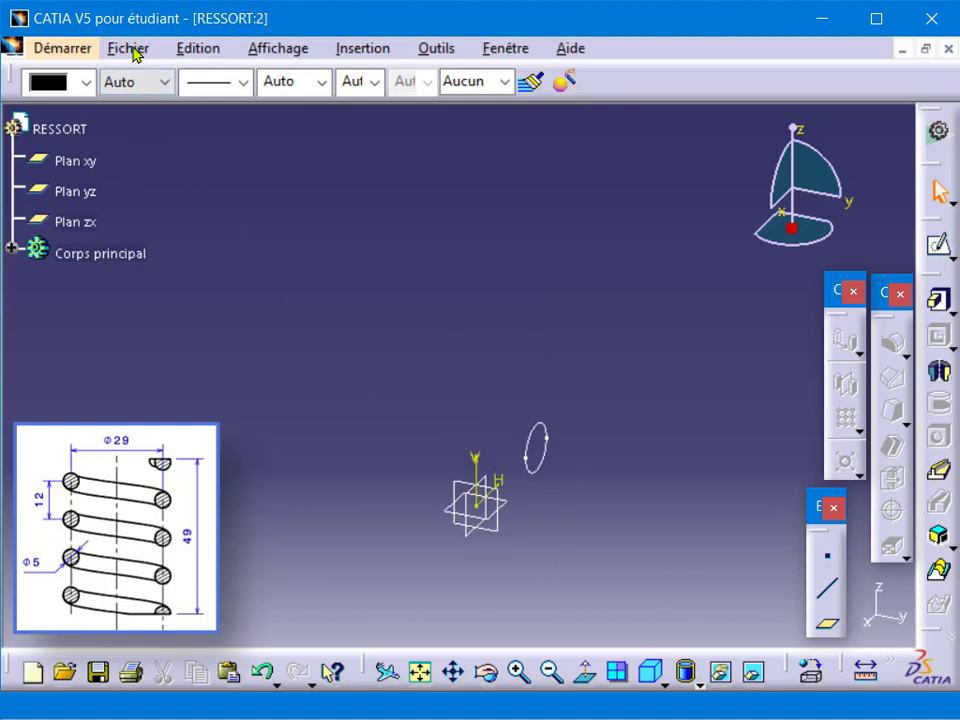
{"action": "left_click", "coordinate": [62, 47]}
{"action": "mouse_move", "coordinate": [88, 116]}
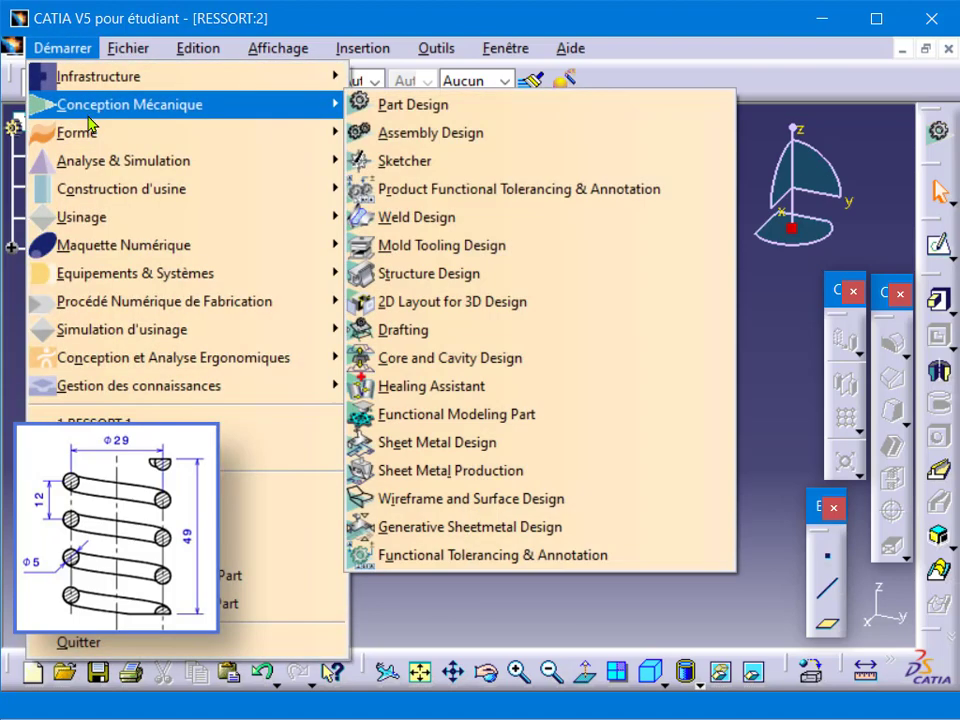
{"action": "mouse_move", "coordinate": [164, 141]}
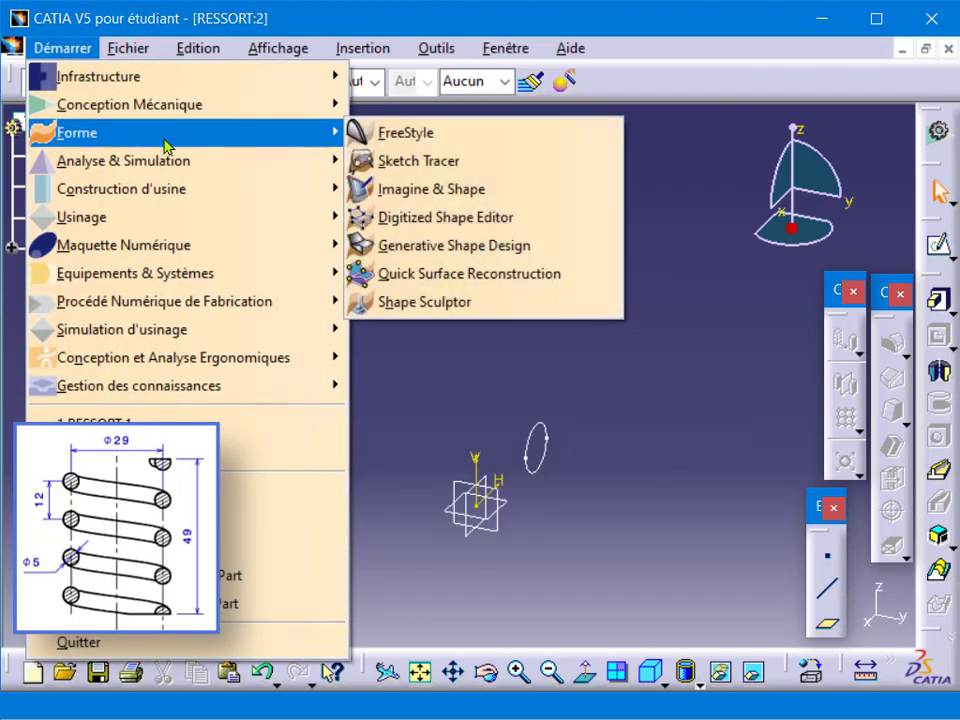
{"action": "left_click", "coordinate": [401, 247]}
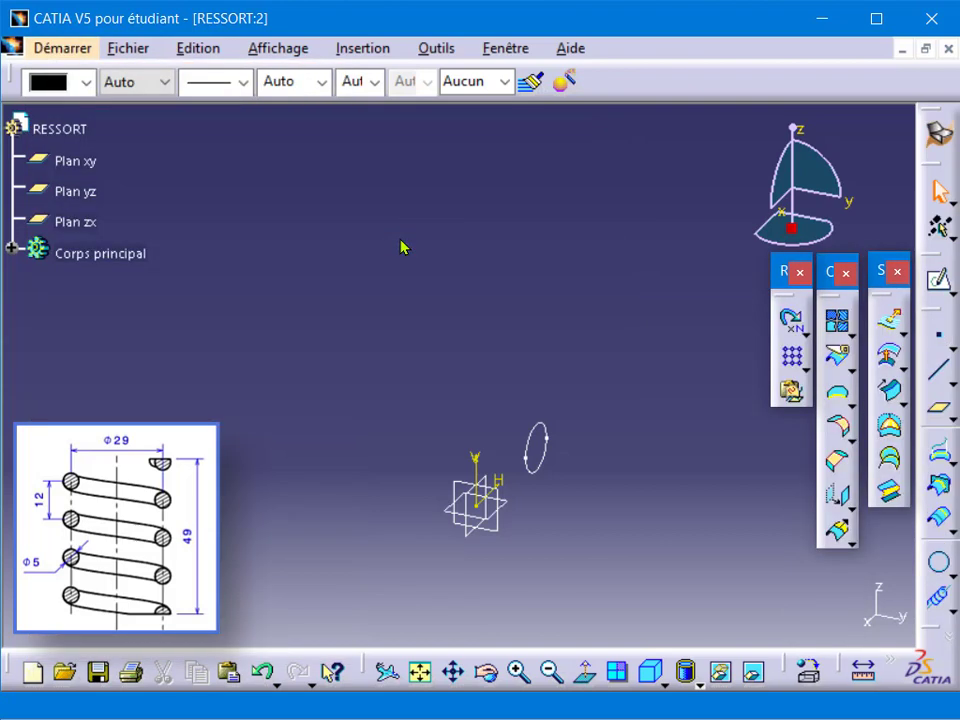
Start a helix curve of type Hauteur et pas with a 12 mm pitch and a 49 mm height.
{"action": "left_click", "coordinate": [370, 51]}
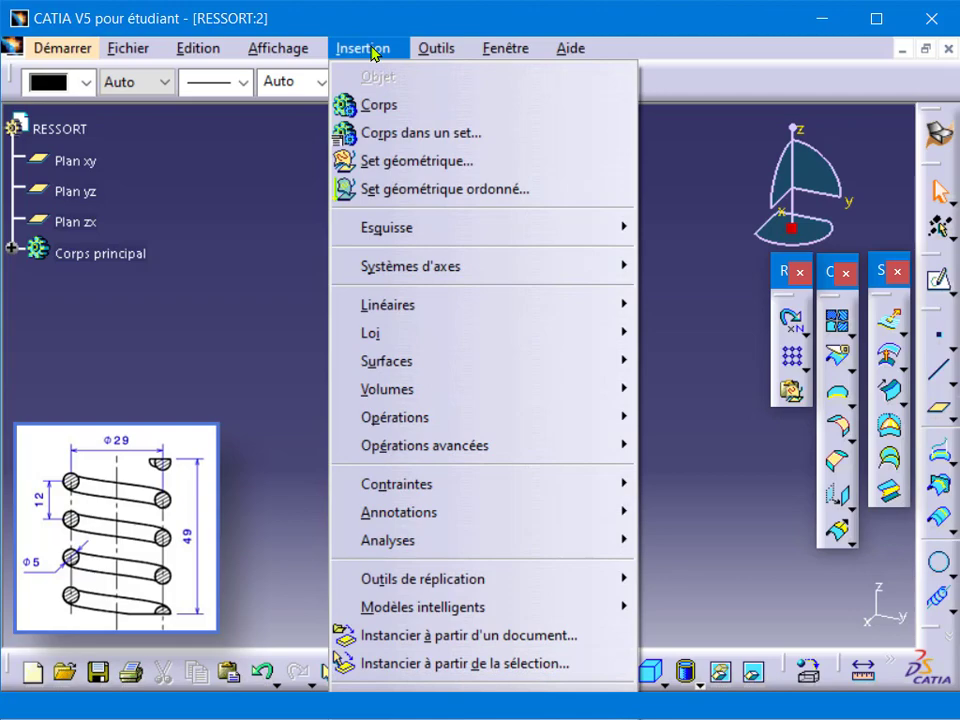
{"action": "mouse_move", "coordinate": [495, 311]}
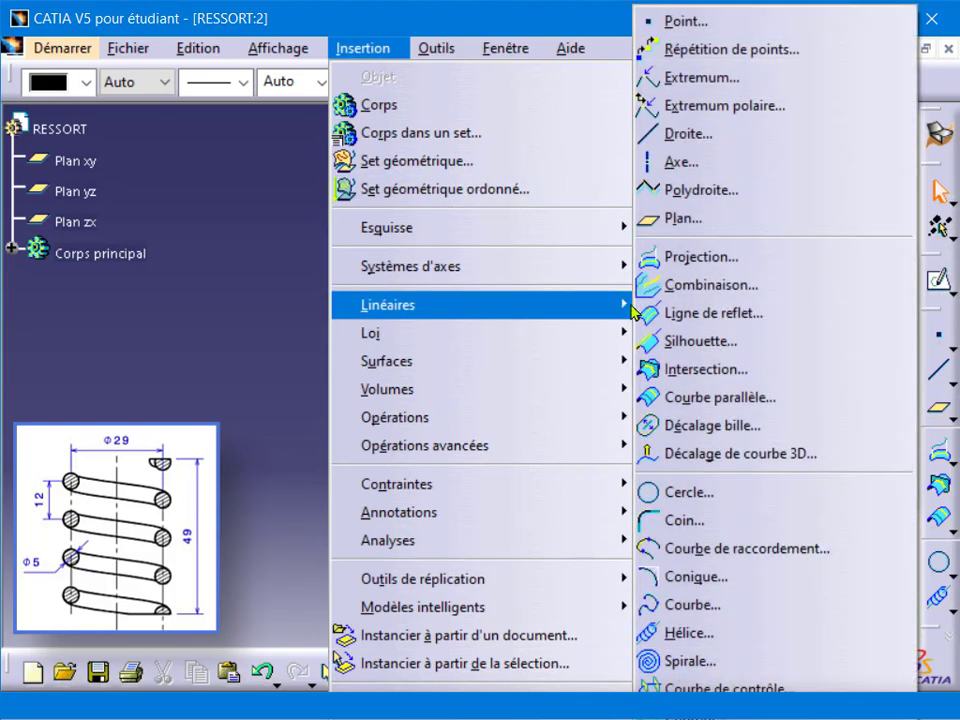
{"action": "left_click", "coordinate": [690, 633]}
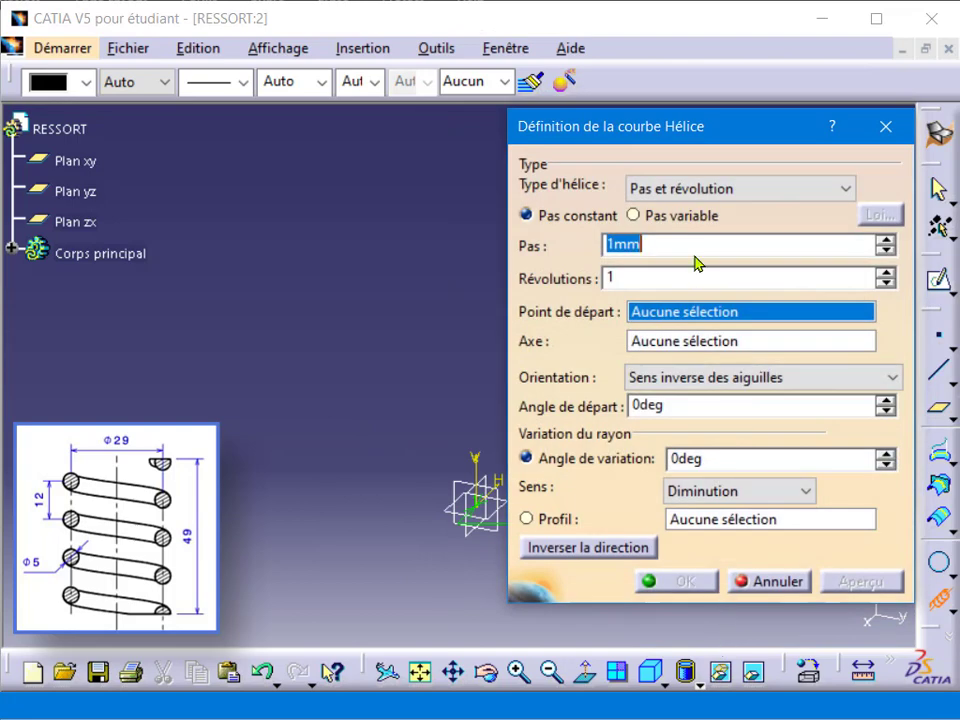
{"action": "left_click", "coordinate": [703, 186]}
{"action": "left_click", "coordinate": [712, 229]}
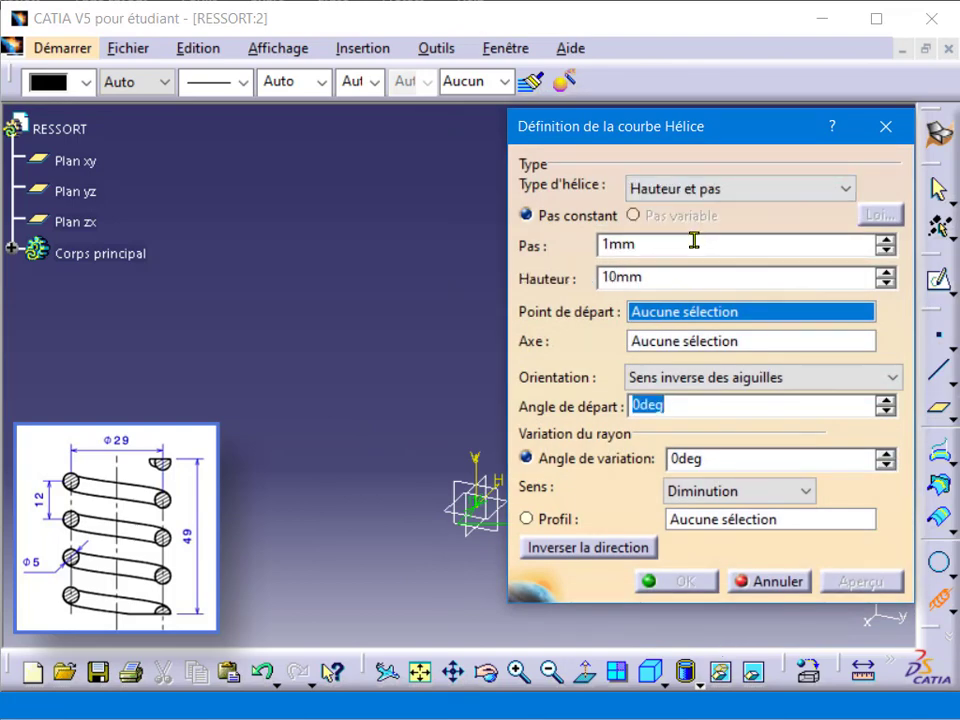
{"action": "left_click_drag", "start_coordinate": [690, 240], "coordinate": [577, 231]}
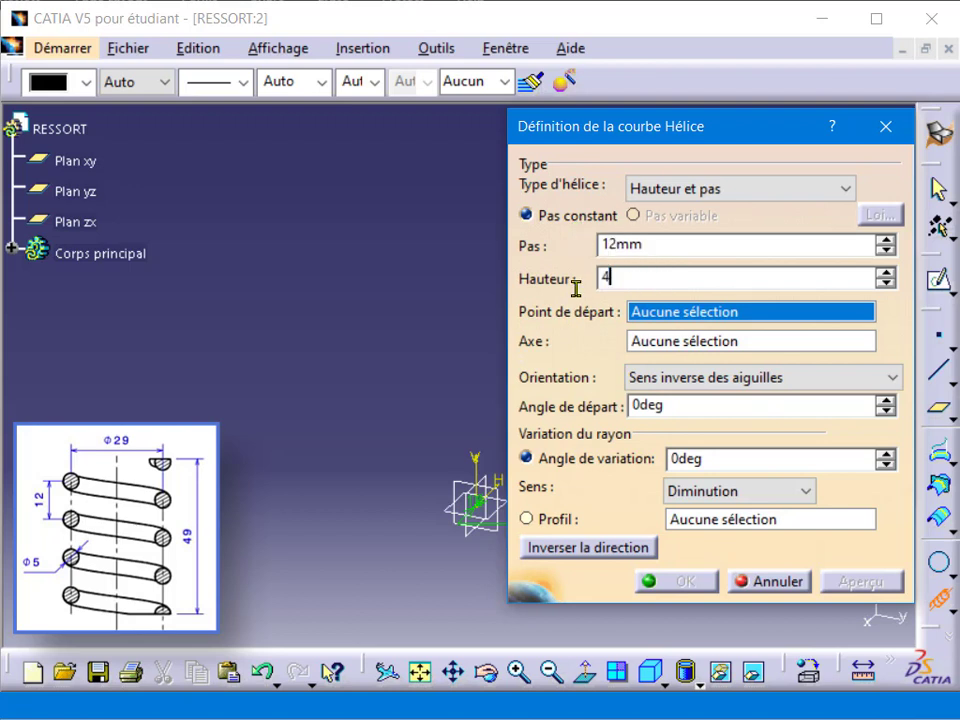
Create the helix's start point at the centre of the sketched circle using the circle-centre point type.
{"action": "right_click", "coordinate": [660, 320]}
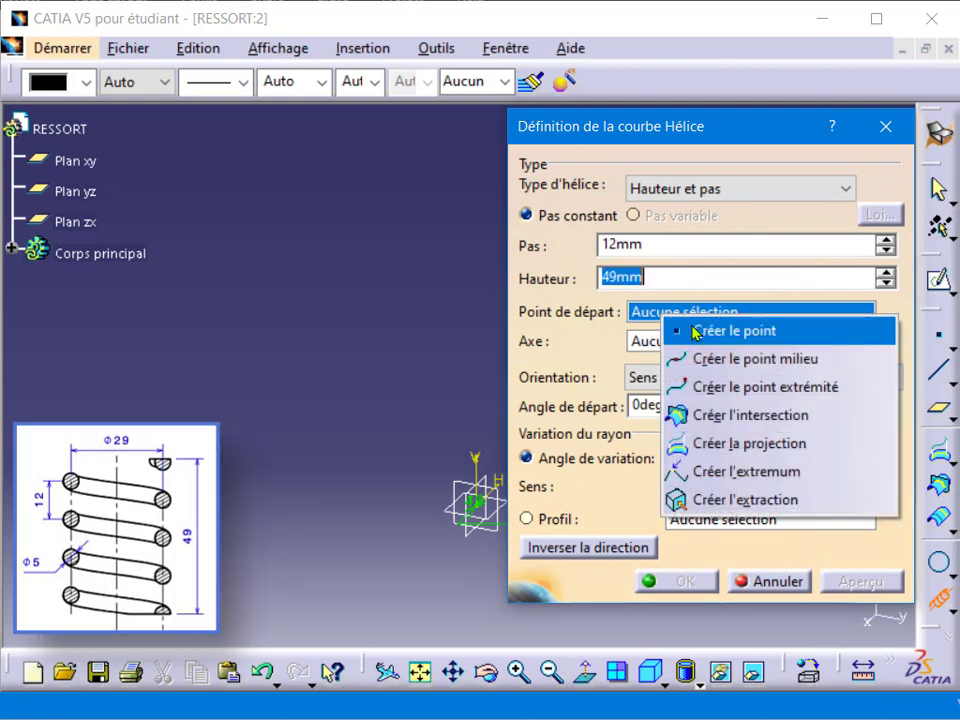
{"action": "left_click", "coordinate": [695, 331]}
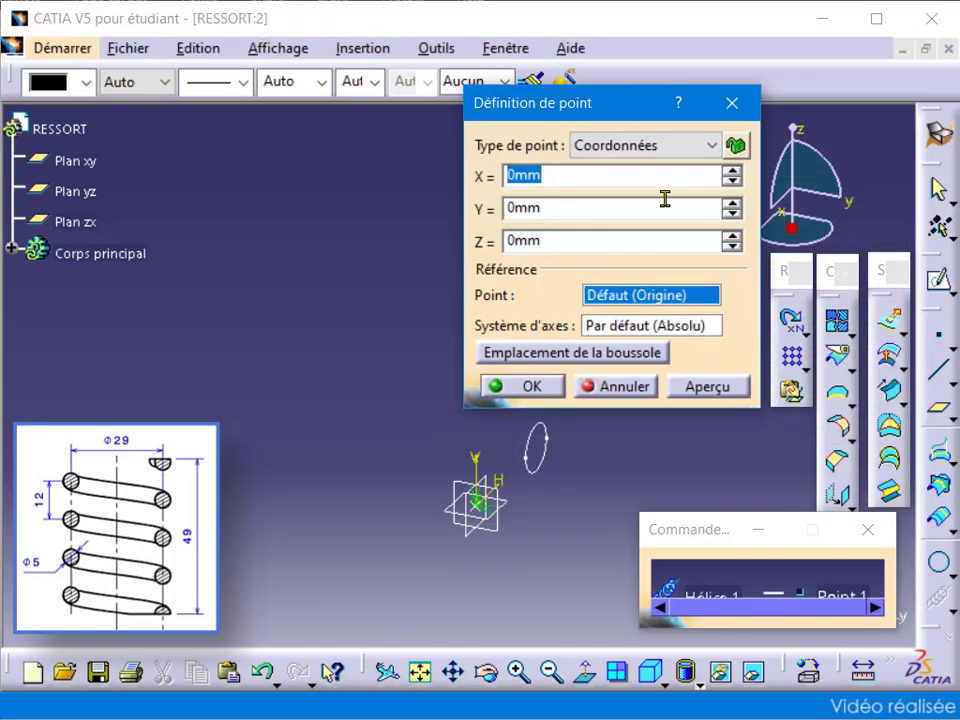
{"action": "left_click", "coordinate": [657, 148]}
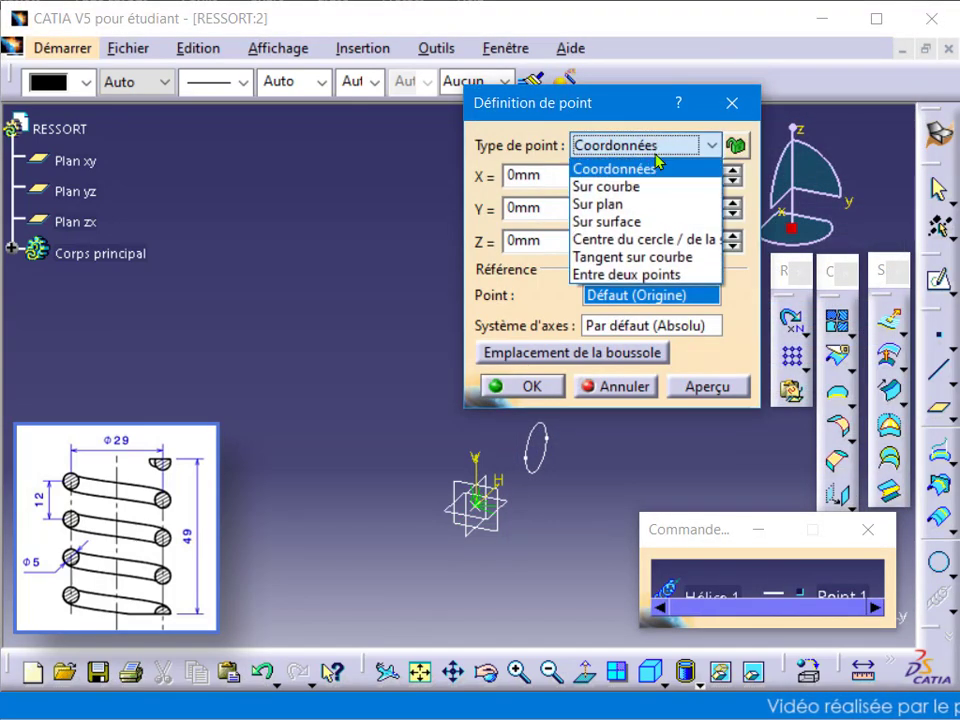
{"action": "left_click", "coordinate": [649, 240]}
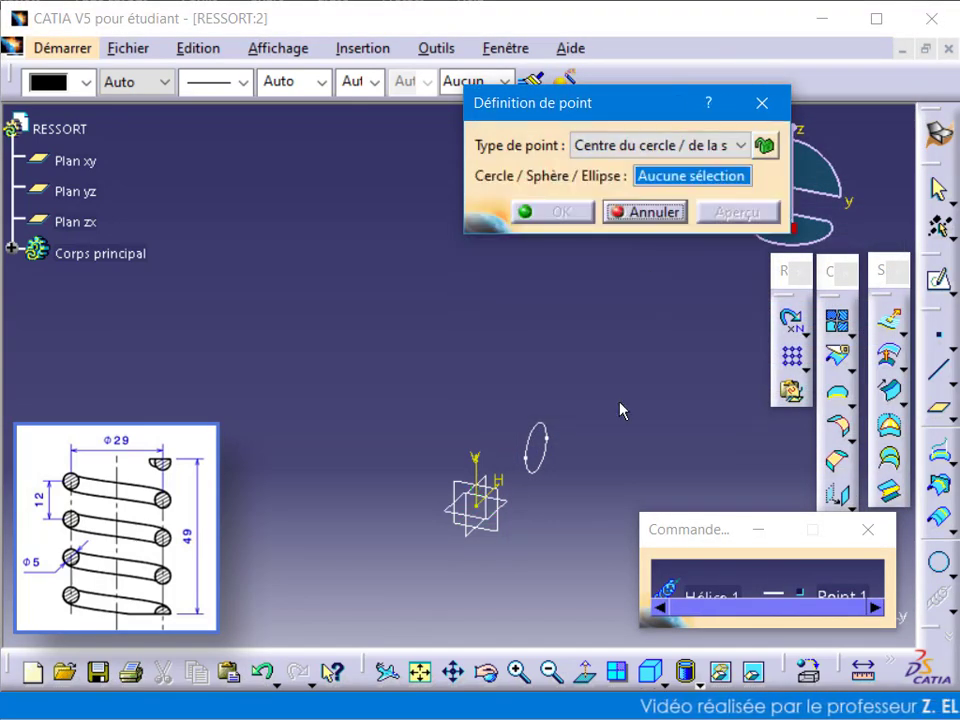
{"action": "left_click", "coordinate": [551, 469]}
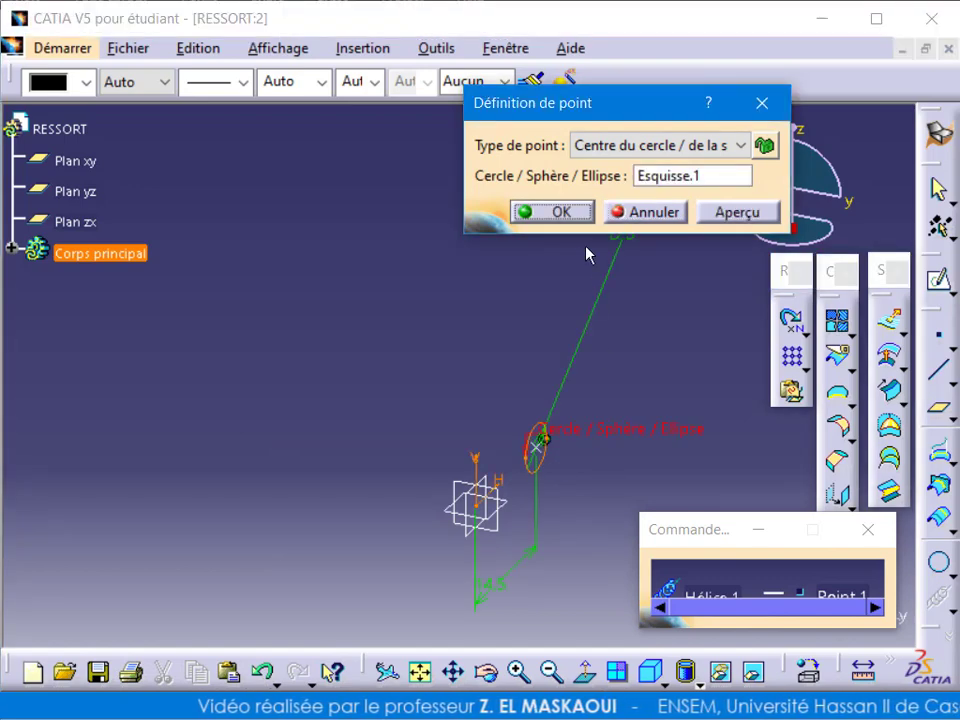
{"action": "left_click", "coordinate": [566, 214]}
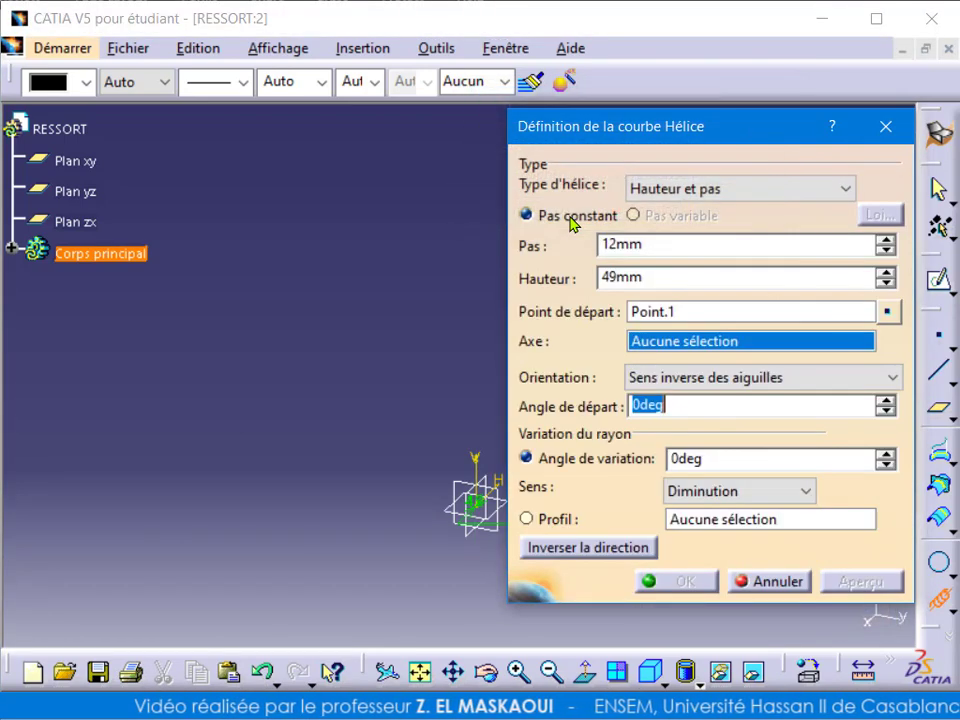
Assign the Z axis as the helix axis and create the helix.
{"action": "right_click", "coordinate": [651, 347]}
{"action": "left_click", "coordinate": [714, 443]}
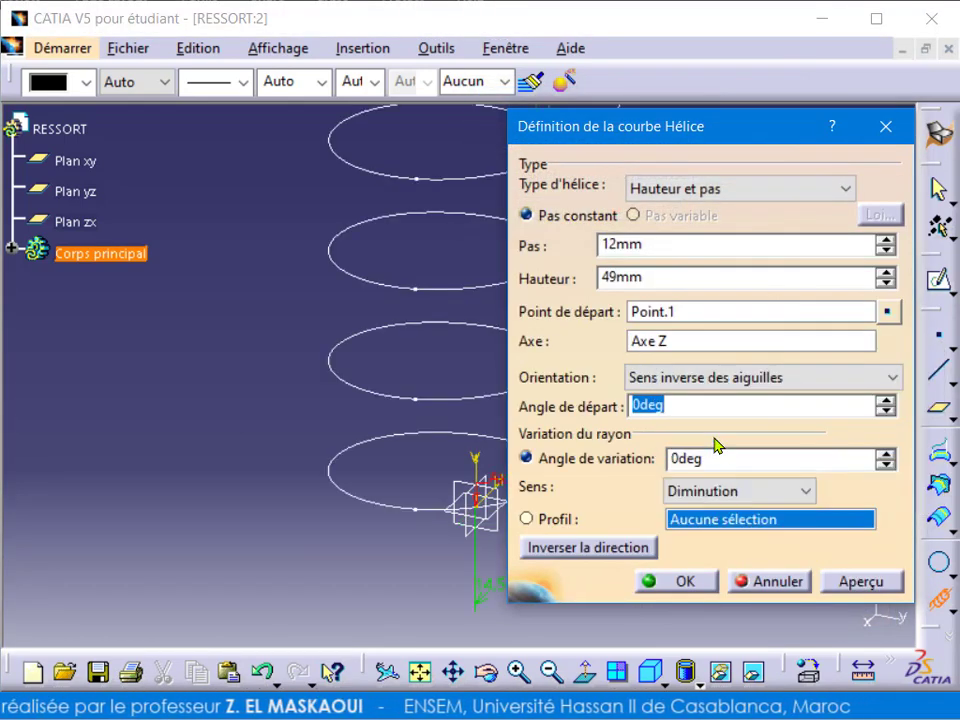
{"action": "middle_click_drag", "start_coordinate": [340, 298], "coordinate": [315, 424]}
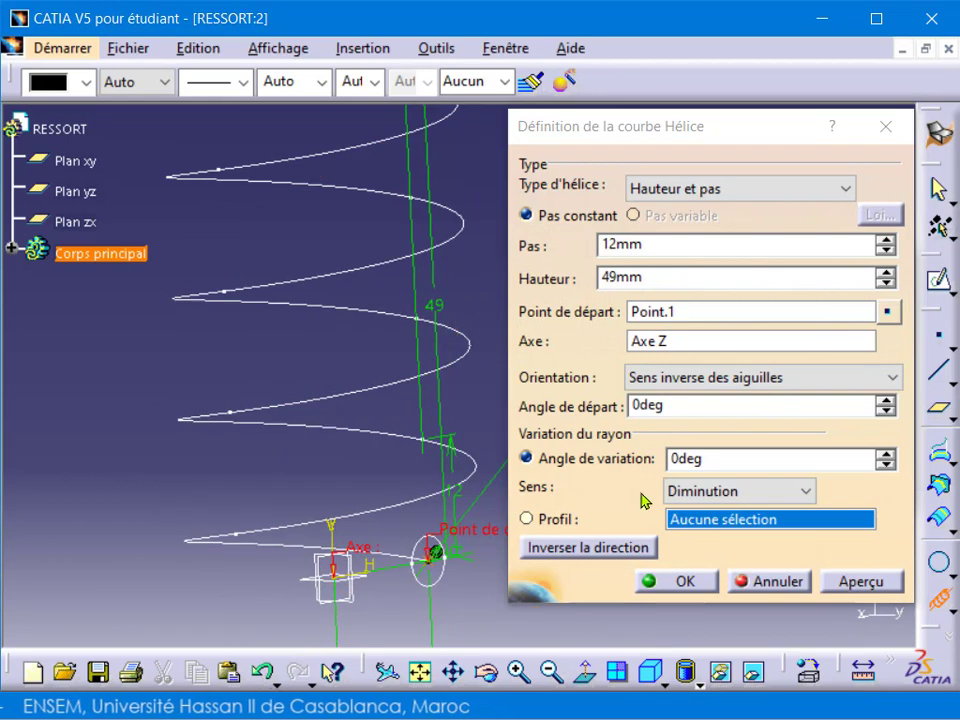
{"action": "left_click", "coordinate": [675, 580]}
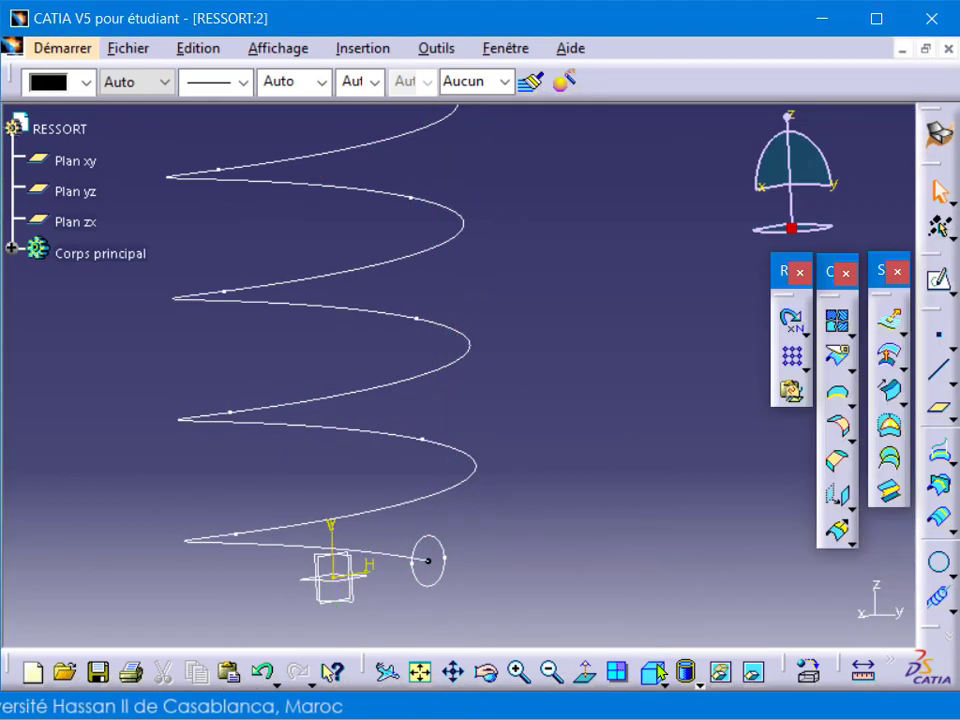
Switch back to the Part Design workbench.
{"action": "left_click", "coordinate": [664, 684]}
{"action": "left_click", "coordinate": [660, 676]}
{"action": "left_click", "coordinate": [655, 672]}
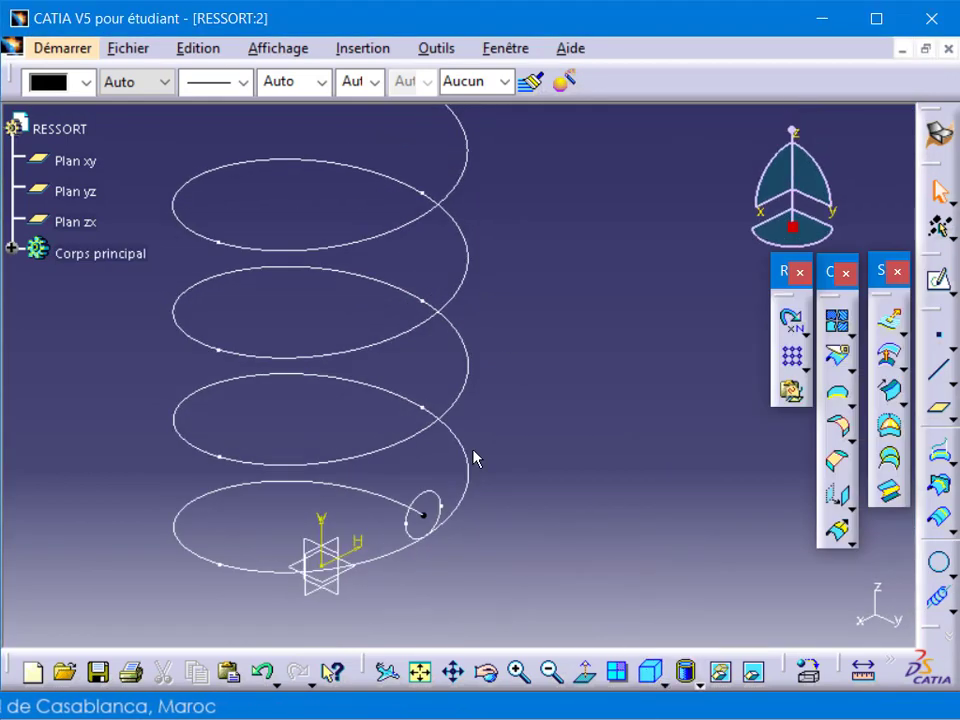
{"action": "middle_click_drag", "start_coordinate": [474, 458], "coordinate": [640, 522]}
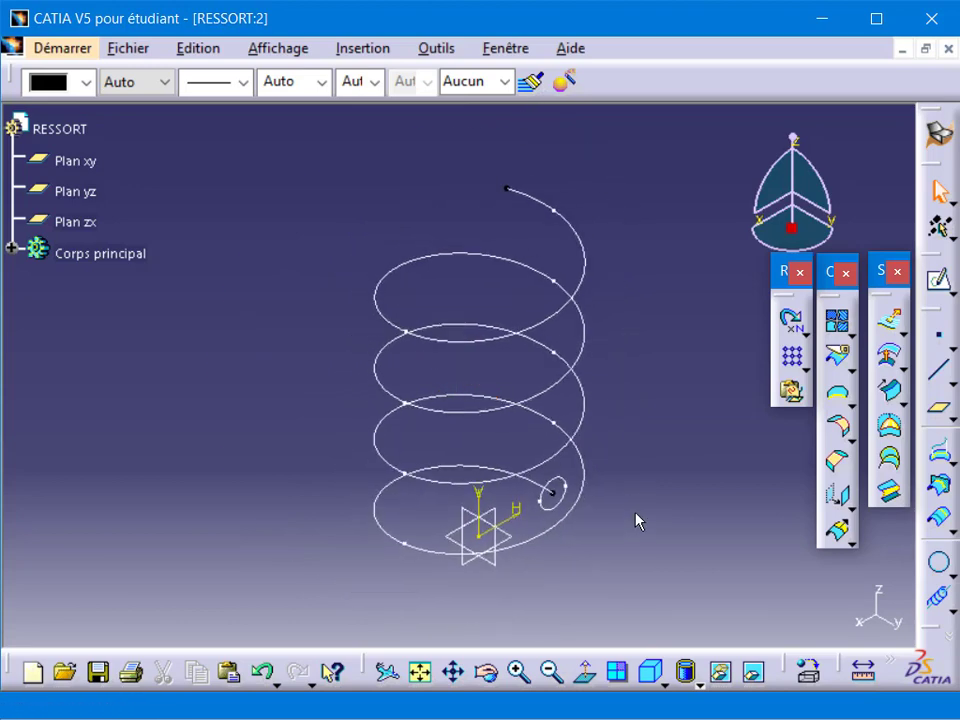
{"action": "left_click", "coordinate": [50, 47]}
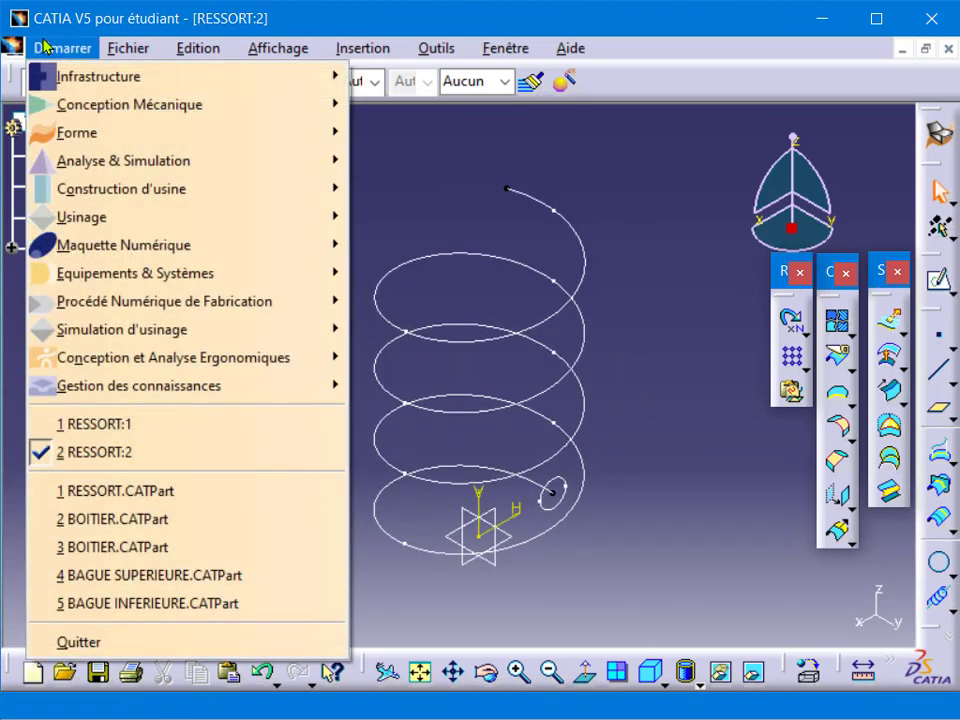
{"action": "mouse_move", "coordinate": [88, 92]}
{"action": "mouse_move", "coordinate": [146, 106]}
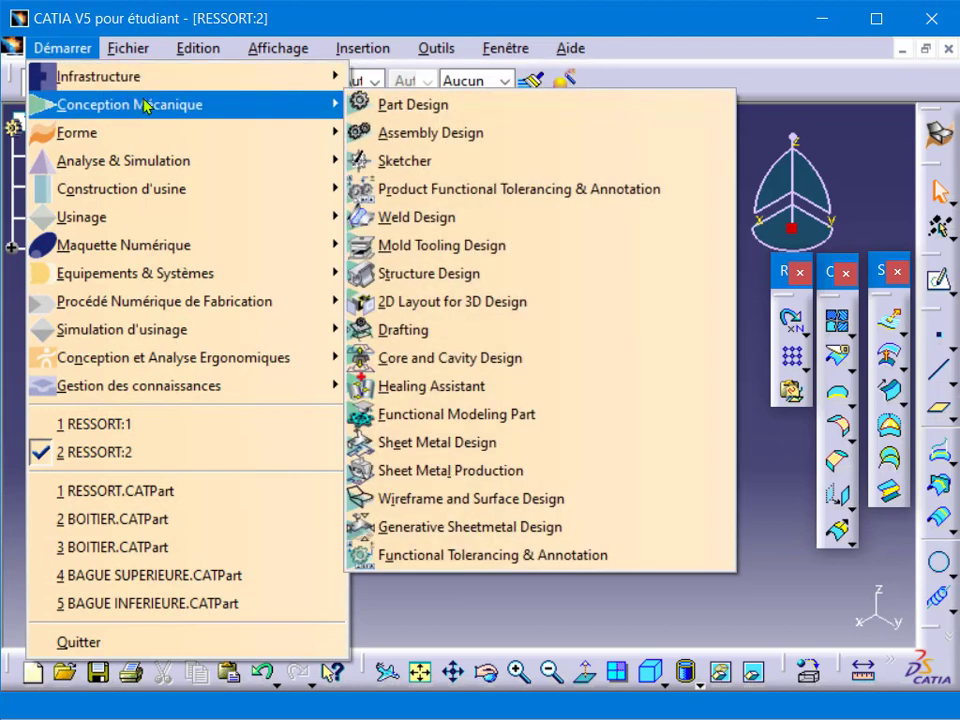
{"action": "left_click", "coordinate": [366, 100]}
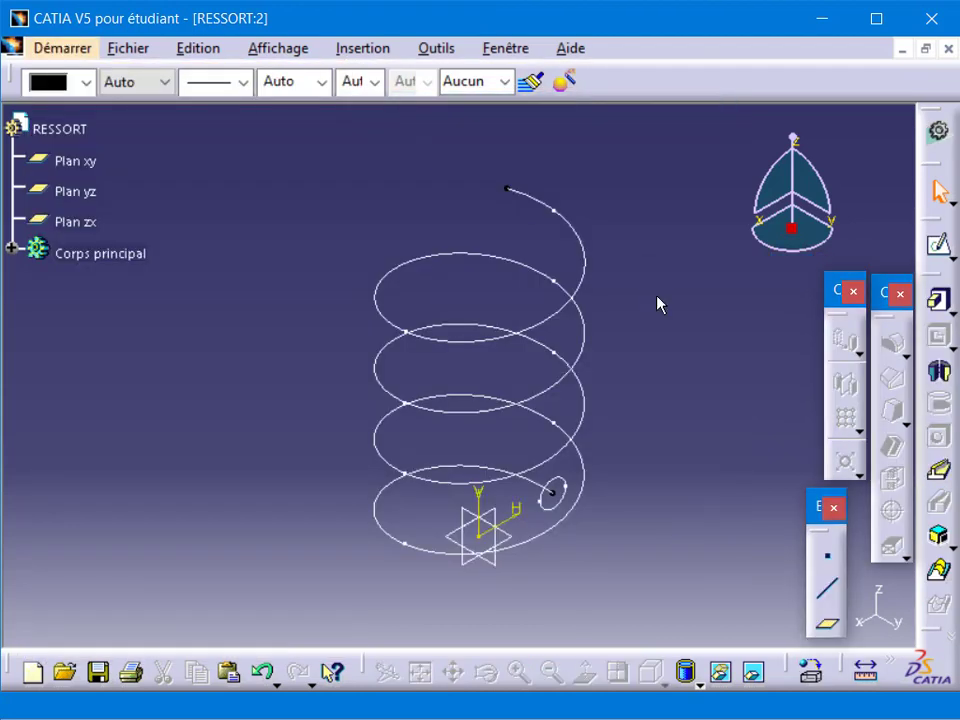
Create a rib (Nervure) that sweeps the circle sketch Esquisse.1 along the helix, keeping the profile control on Conserver l'angle.
{"action": "left_click", "coordinate": [940, 478]}
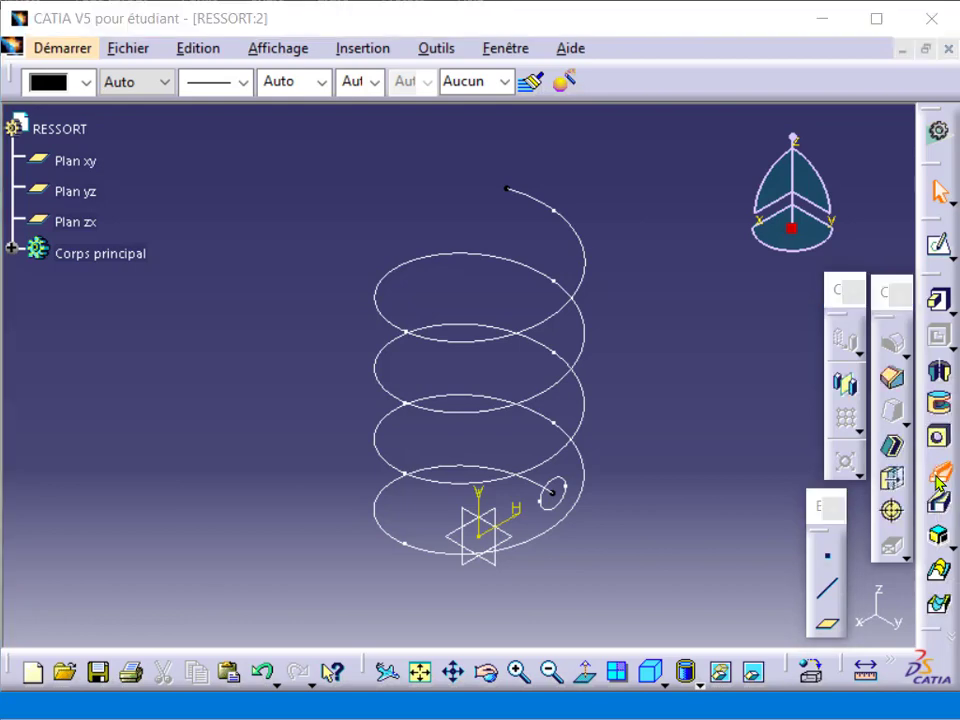
{"action": "left_click", "coordinate": [562, 513]}
{"action": "left_click", "coordinate": [585, 405]}
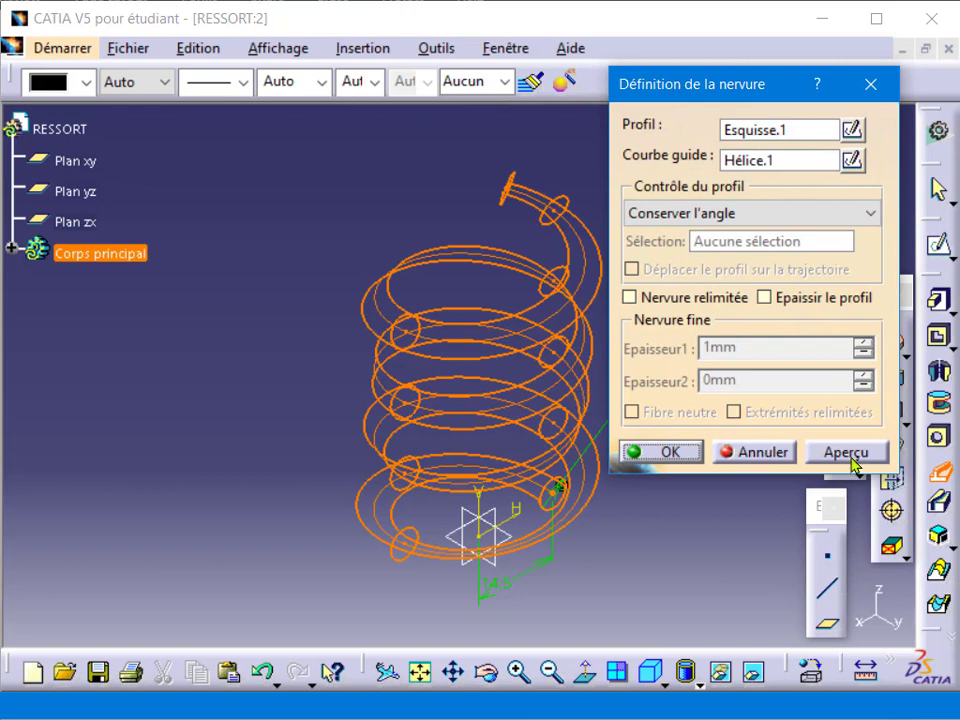
{"action": "left_click", "coordinate": [848, 453]}
{"action": "left_click", "coordinate": [668, 452]}
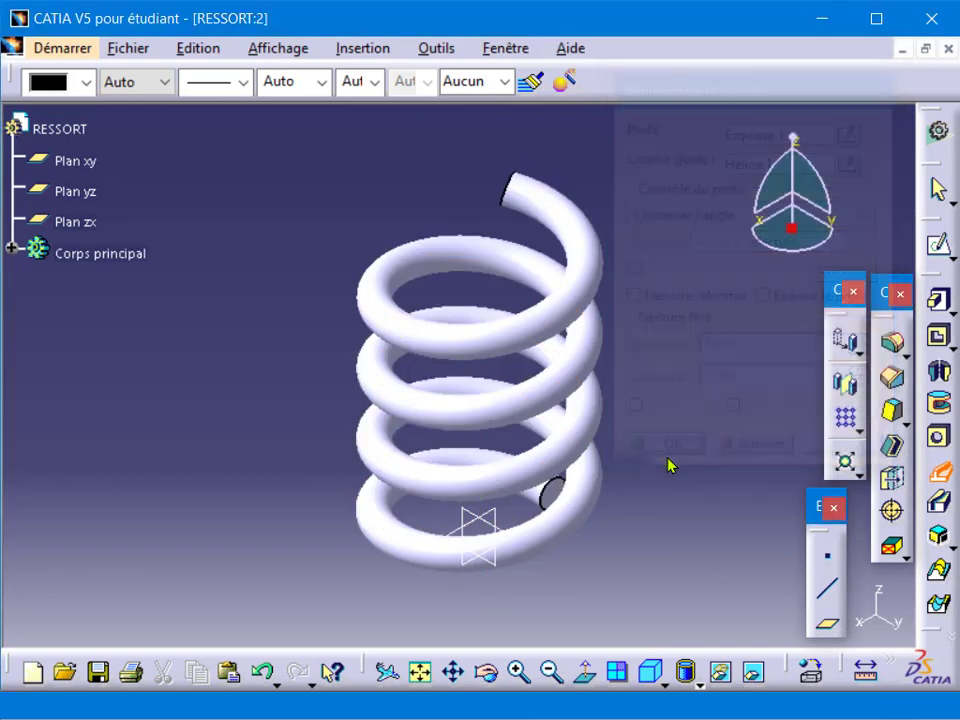
Split the coil's lower end with the xy plane using Coupe, keeping the part above the plane.
{"action": "left_click", "coordinate": [12, 251]}
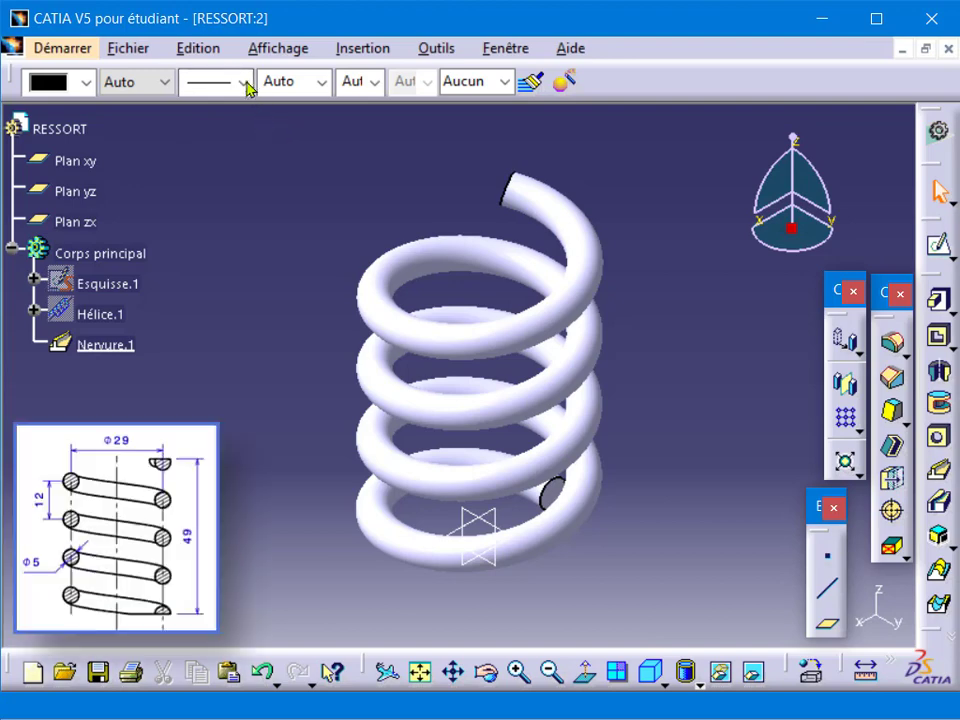
{"action": "left_click", "coordinate": [362, 48]}
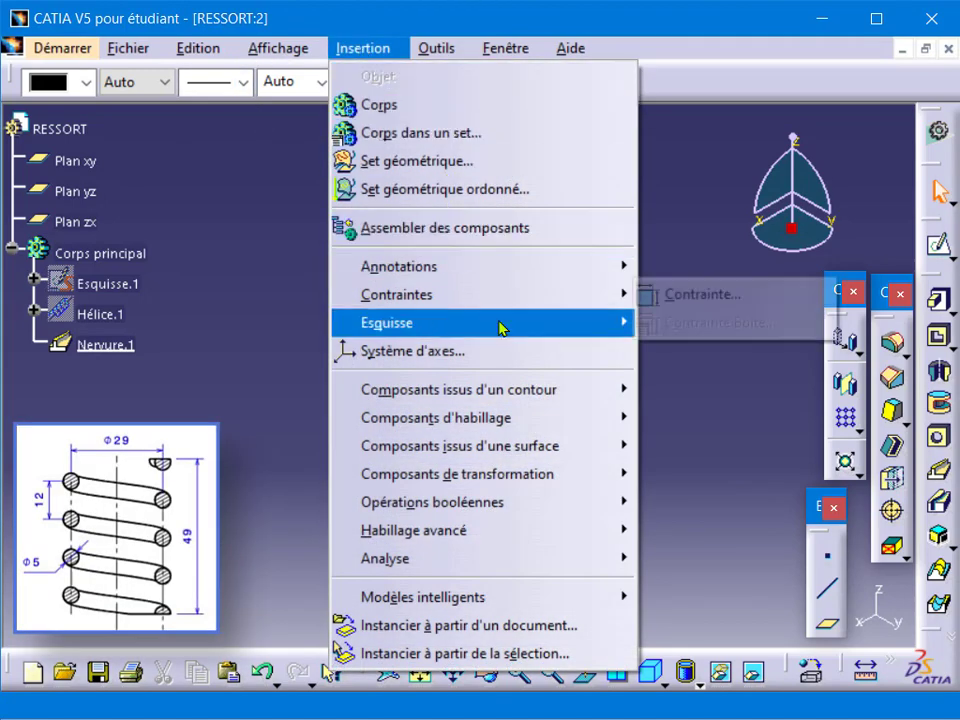
{"action": "mouse_move", "coordinate": [555, 445]}
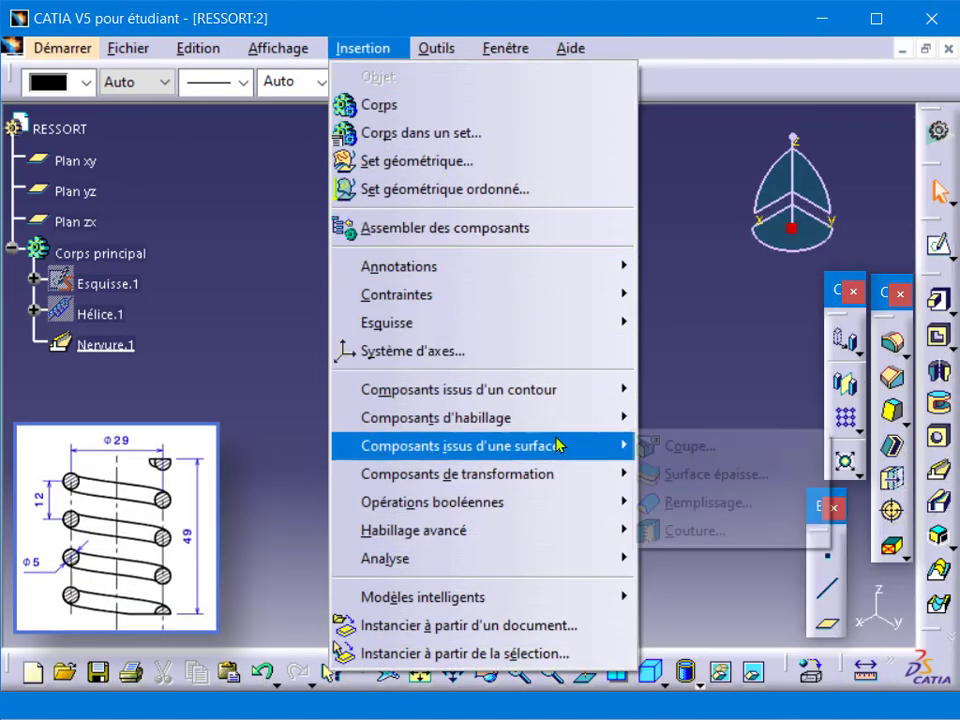
{"action": "left_click", "coordinate": [657, 443]}
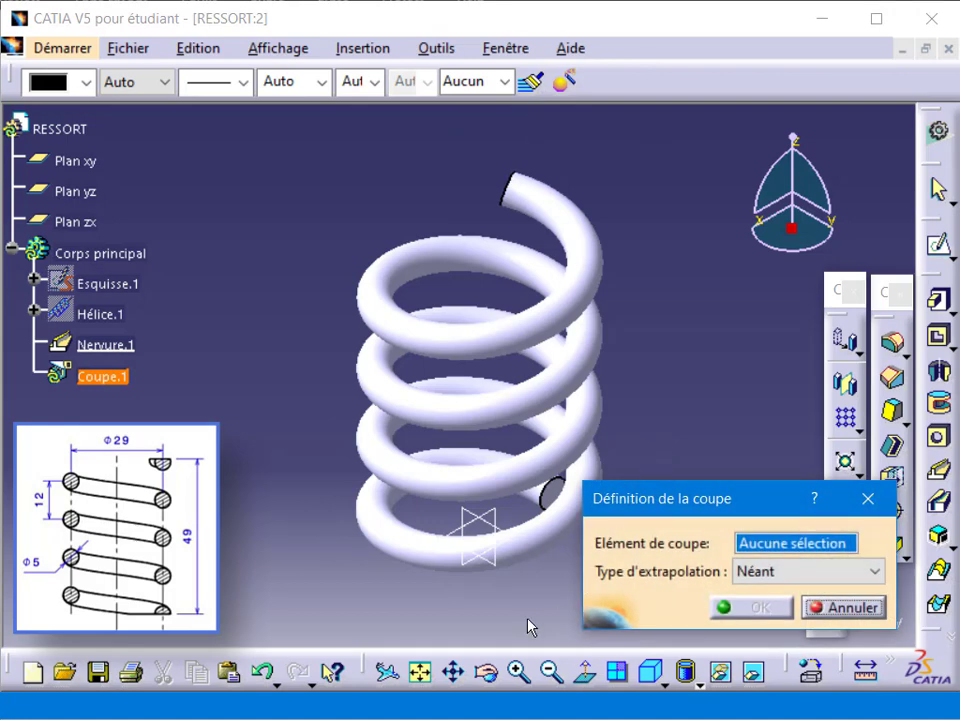
{"action": "middle_click_drag", "start_coordinate": [530, 626], "coordinate": [512, 550]}
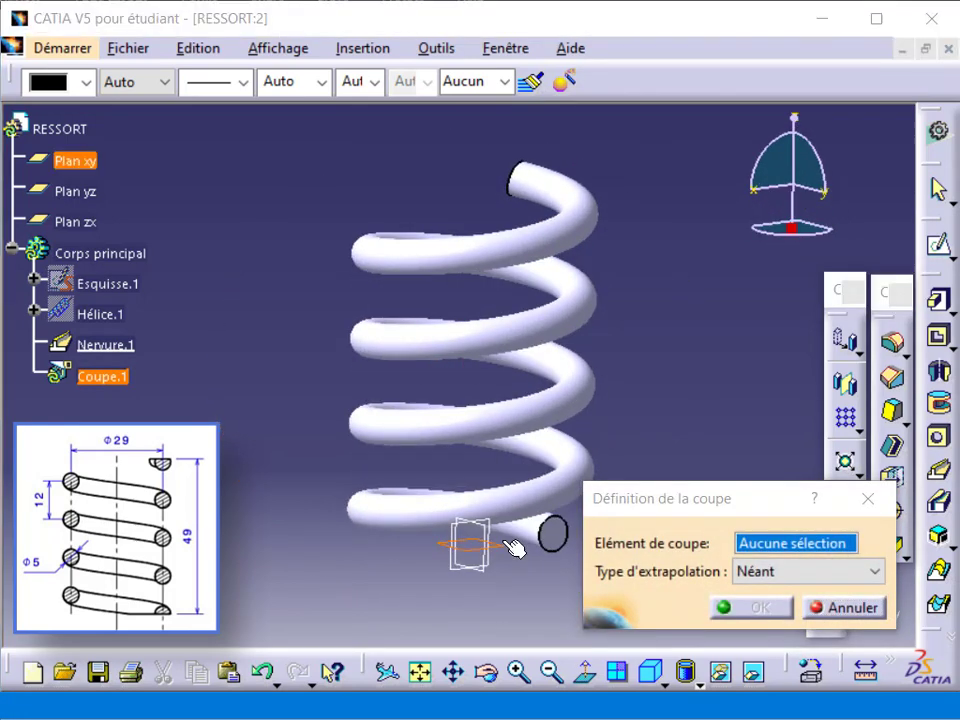
{"action": "left_click", "coordinate": [508, 543]}
{"action": "left_click", "coordinate": [745, 608]}
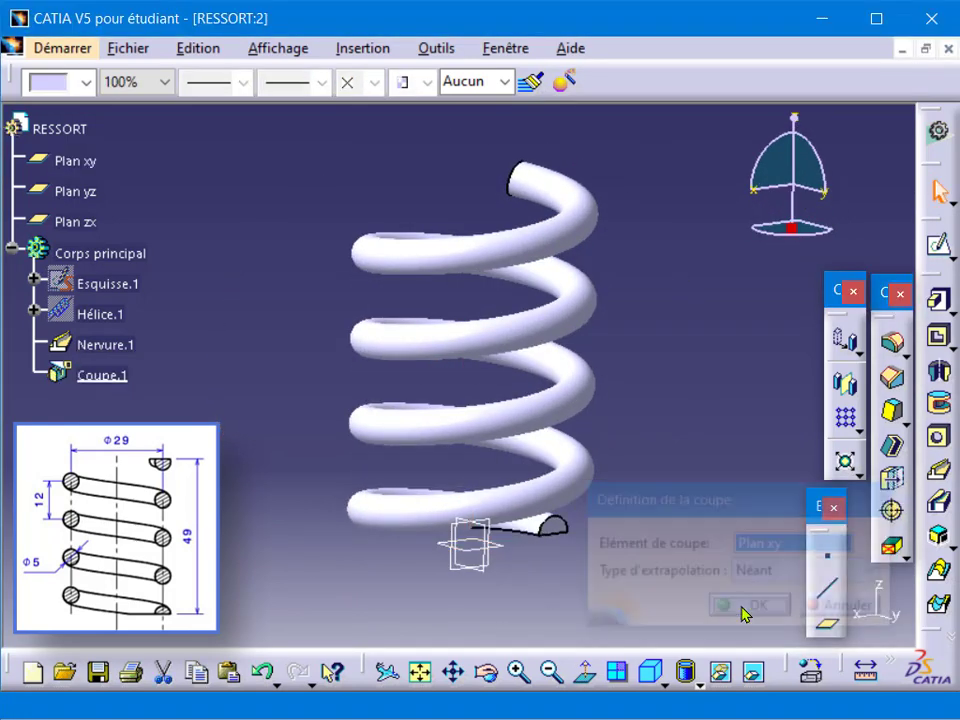
Create a reference plane offset 49 mm above the xy plane.
{"action": "middle_click_drag", "start_coordinate": [619, 579], "coordinate": [591, 612]}
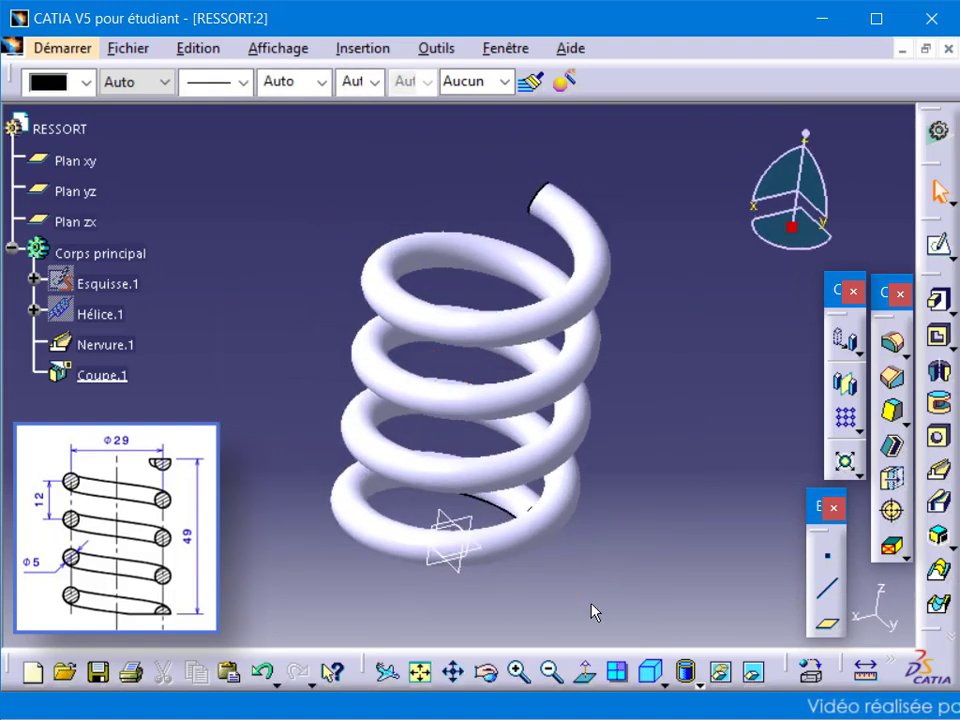
{"action": "left_click", "coordinate": [827, 623]}
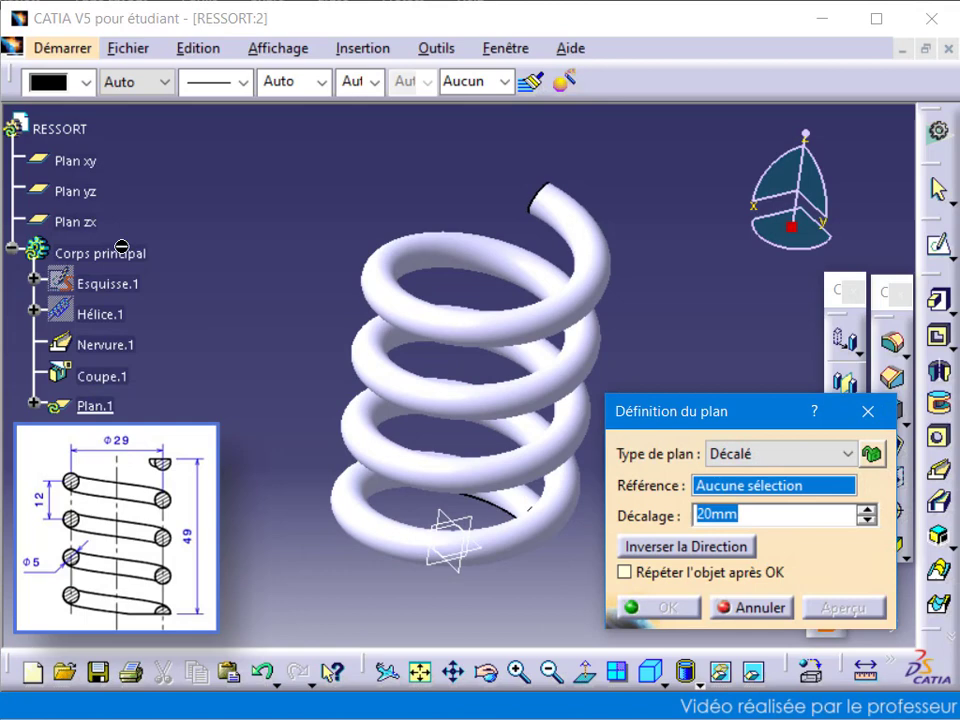
{"action": "left_click", "coordinate": [70, 160]}
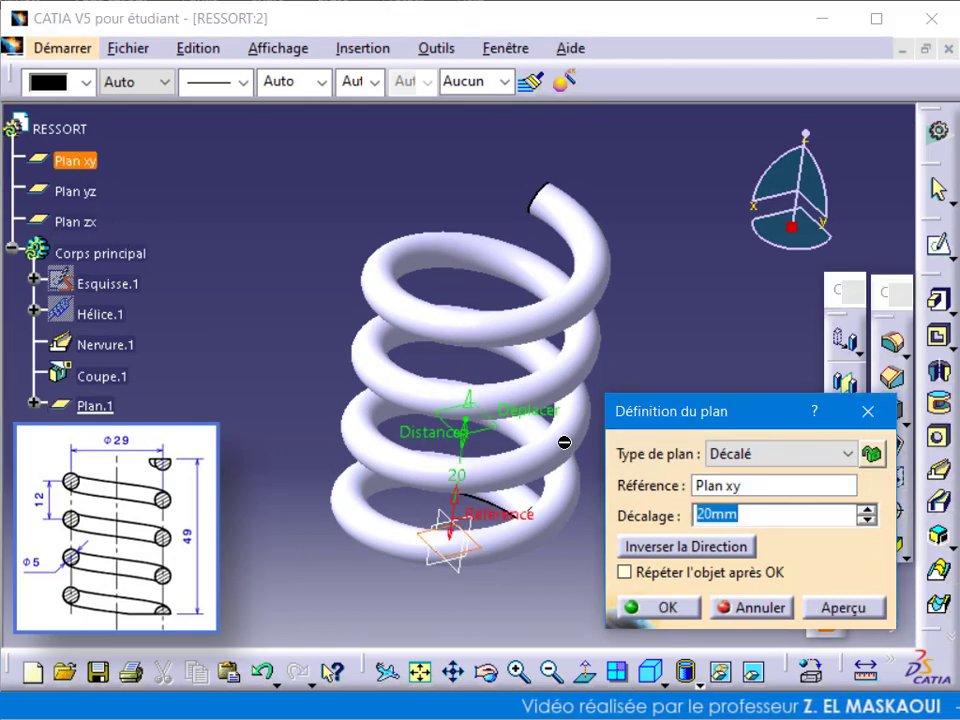
{"action": "type", "text": "49"}
{"action": "left_click", "coordinate": [662, 607]}
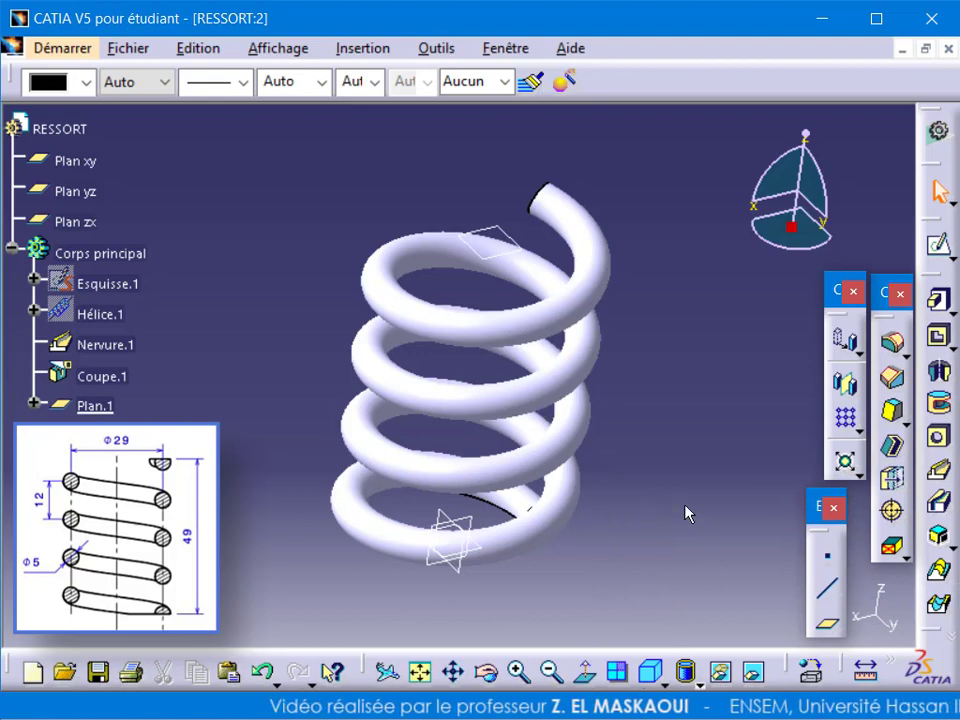
Split the coil's upper end with the 49 mm offset plane using Coupe, keeping the part below the plane.
{"action": "left_click", "coordinate": [362, 48]}
{"action": "mouse_move", "coordinate": [564, 446]}
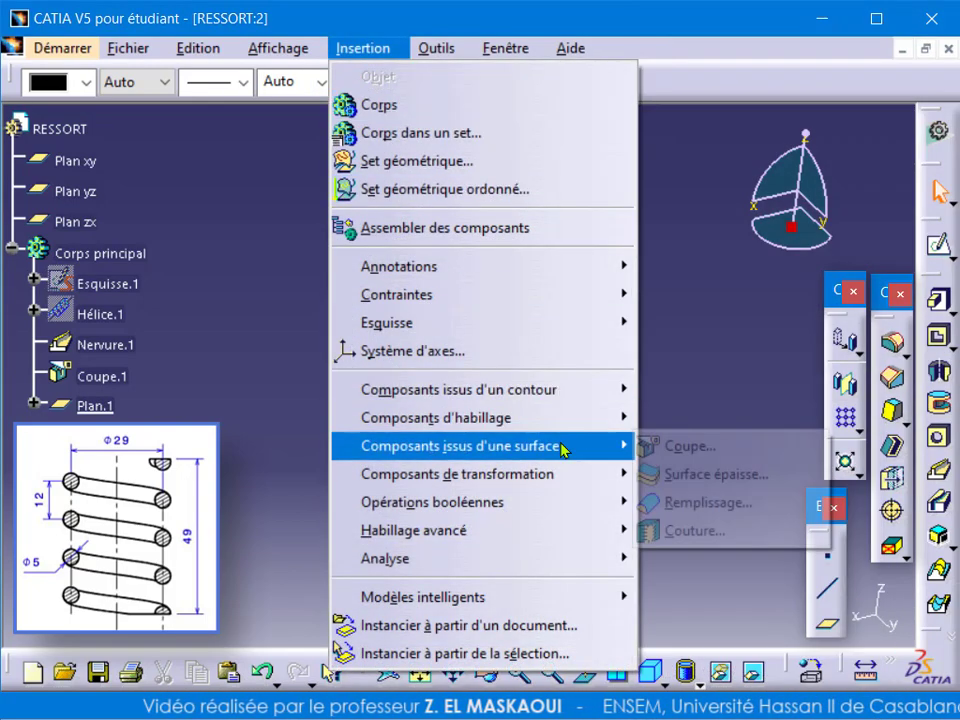
{"action": "left_click", "coordinate": [660, 446]}
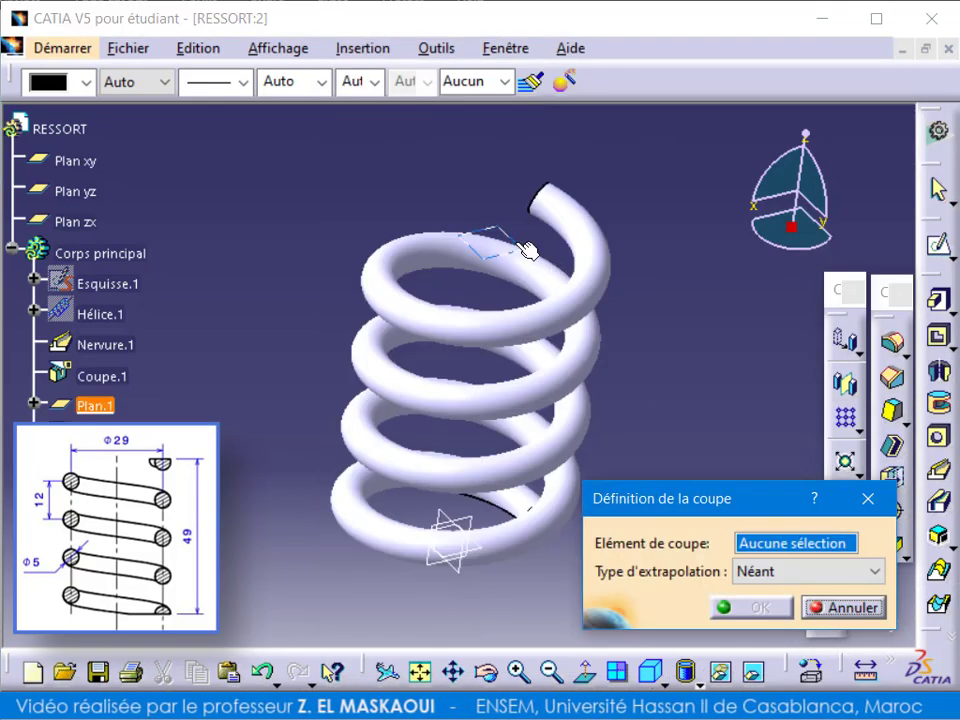
{"action": "left_click", "coordinate": [497, 205]}
{"action": "left_click", "coordinate": [499, 204]}
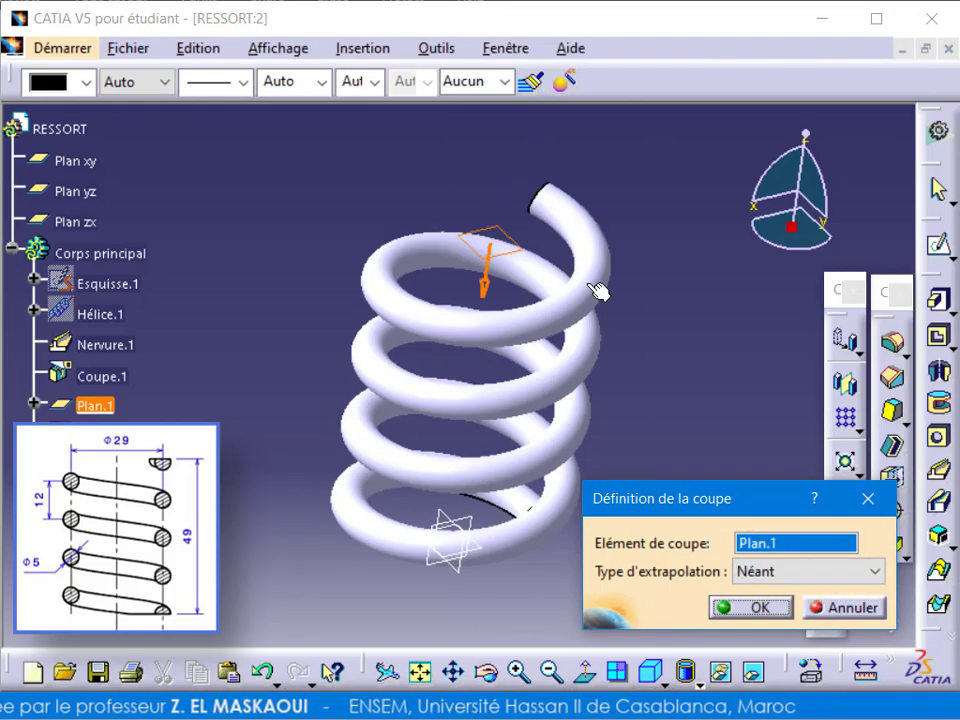
{"action": "middle_click_drag", "start_coordinate": [634, 345], "coordinate": [393, 325]}
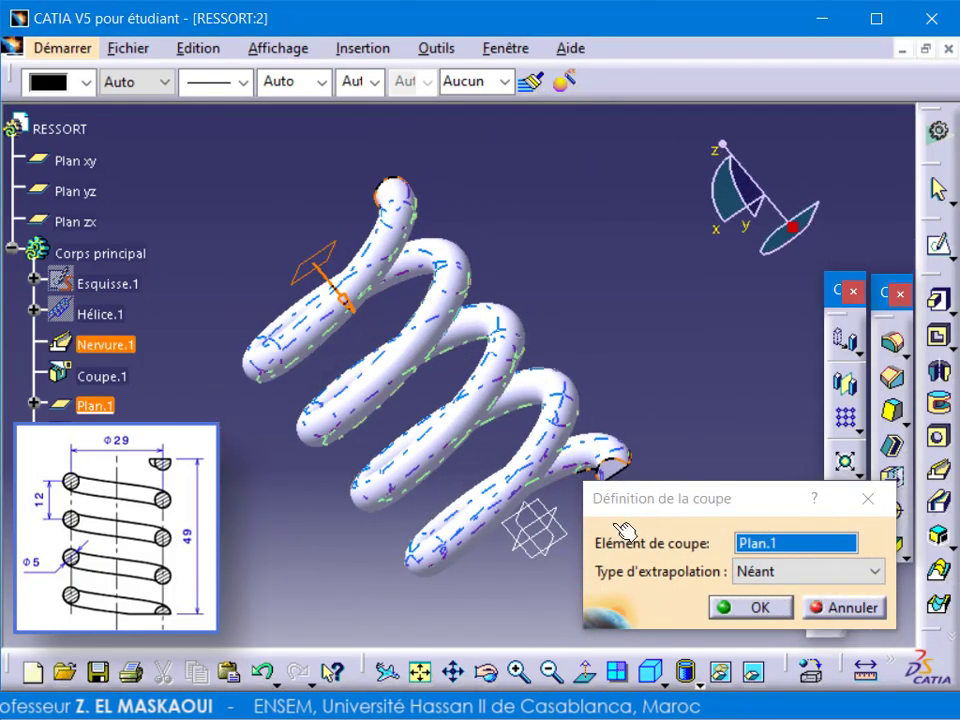
{"action": "left_click", "coordinate": [722, 607]}
{"action": "middle_click_drag", "start_coordinate": [634, 600], "coordinate": [309, 504]}
{"action": "middle_click_drag", "start_coordinate": [347, 375], "coordinate": [450, 418]}
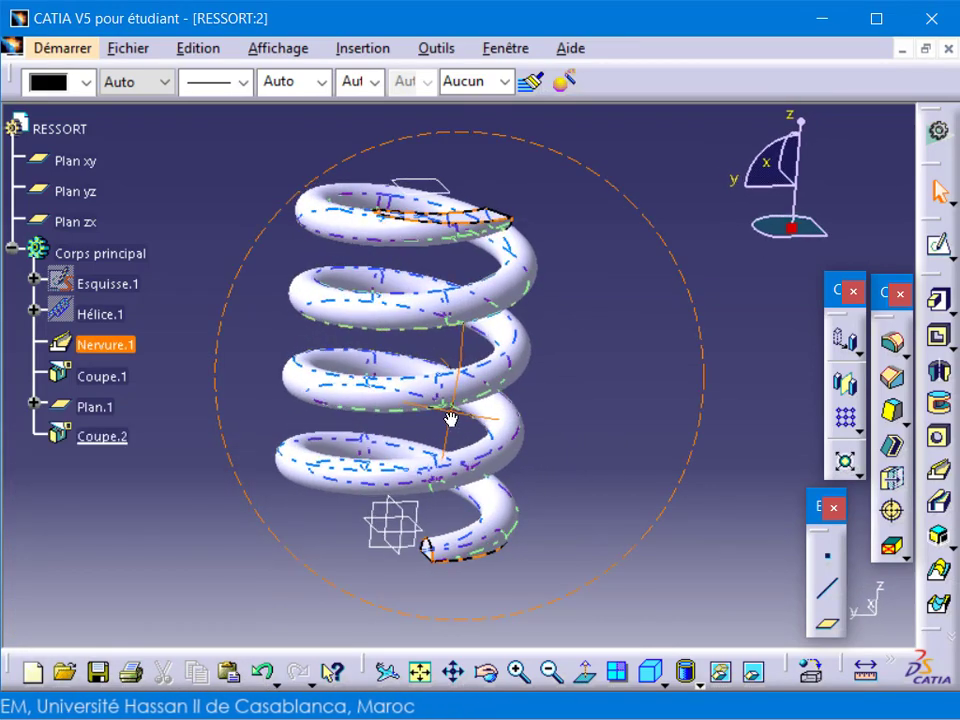
{"action": "middle_click_drag", "start_coordinate": [605, 352], "coordinate": [587, 399]}
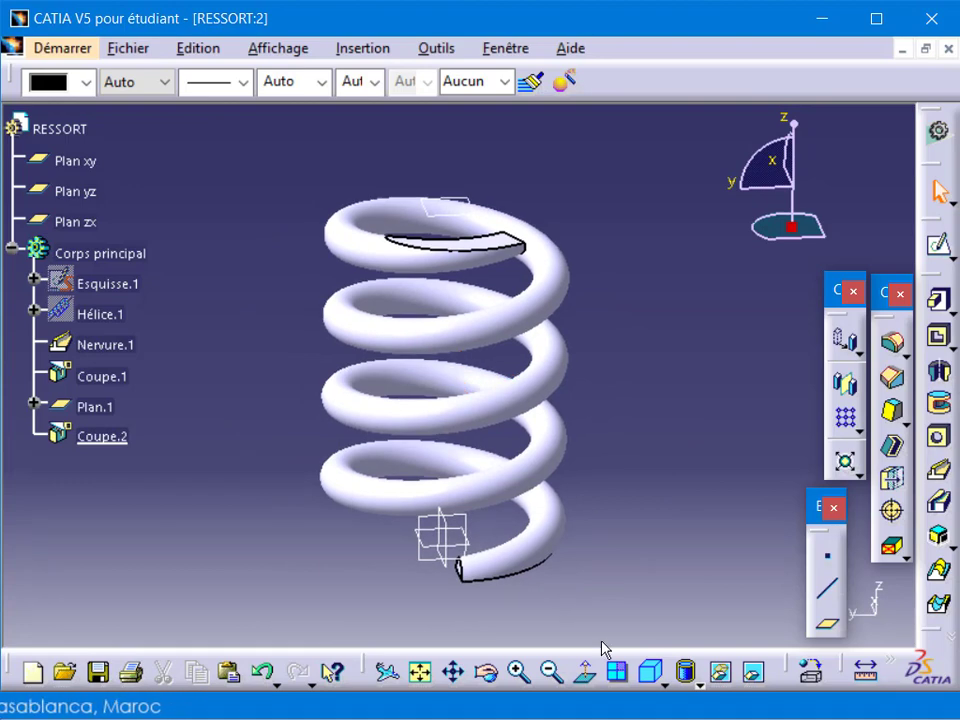
Show the spring in isometric view and colour the whole Corps principal light tan.
{"action": "left_click", "coordinate": [648, 672]}
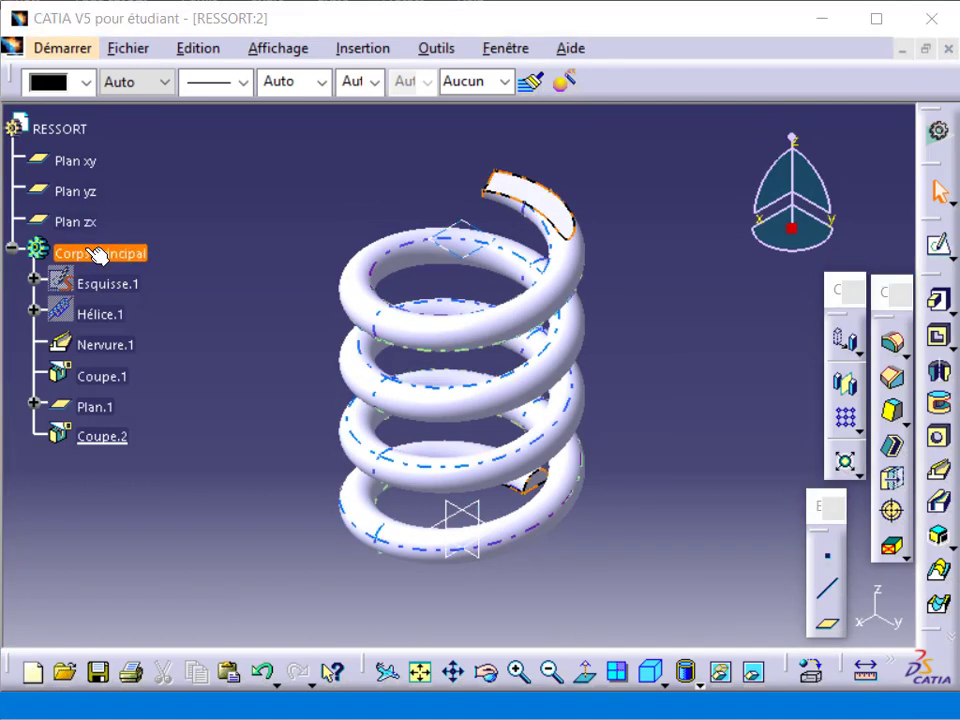
{"action": "left_click", "coordinate": [94, 253]}
{"action": "left_click", "coordinate": [86, 83]}
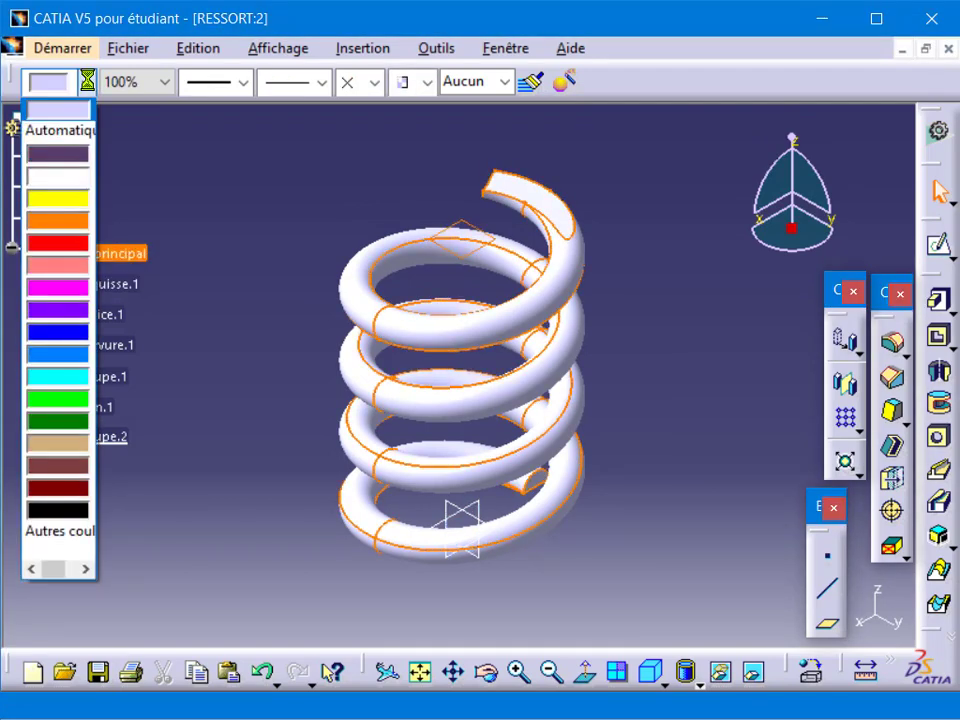
{"action": "left_click", "coordinate": [45, 452]}
{"action": "left_click", "coordinate": [194, 478]}
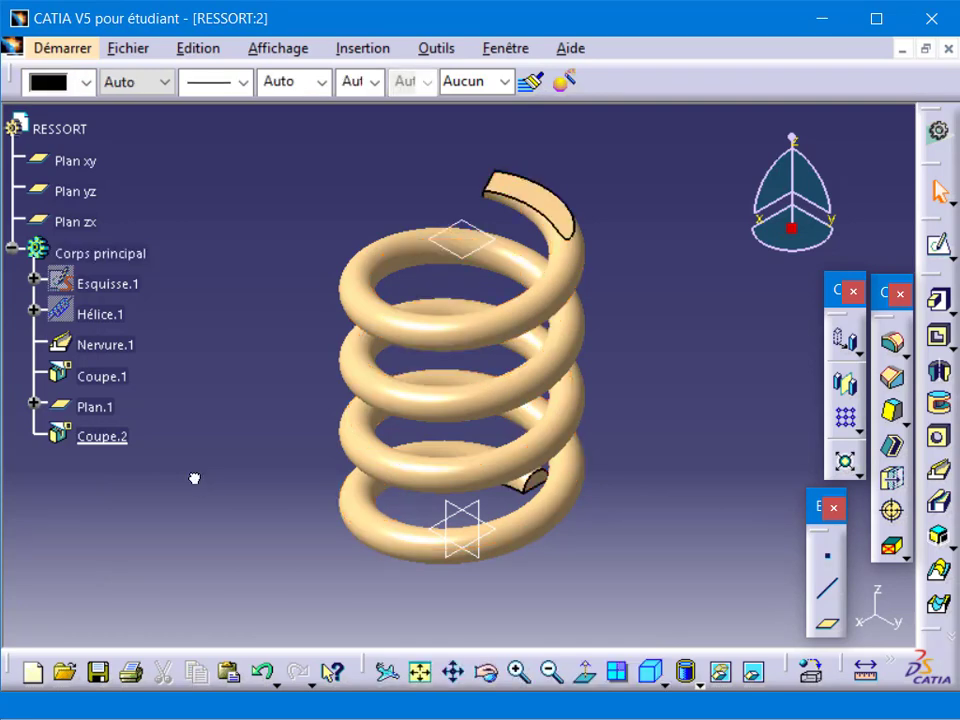
Colour the flat end faces made by Coupe.1 and Coupe.2 reddish brown.
{"action": "left_click", "coordinate": [124, 436], "text": "ctrl"}
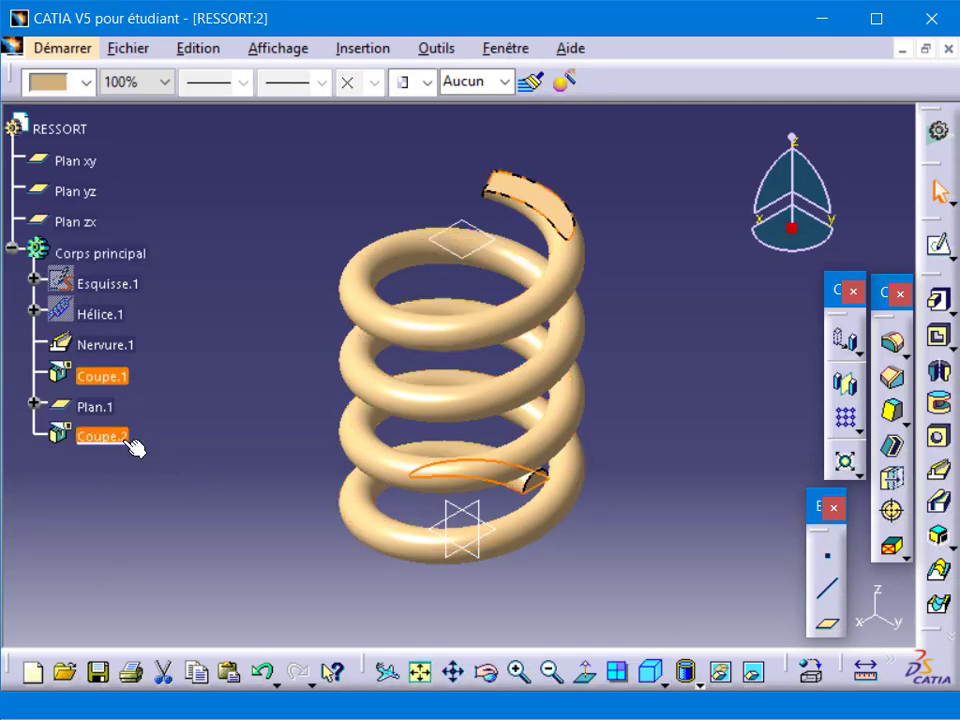
{"action": "left_click", "coordinate": [88, 83]}
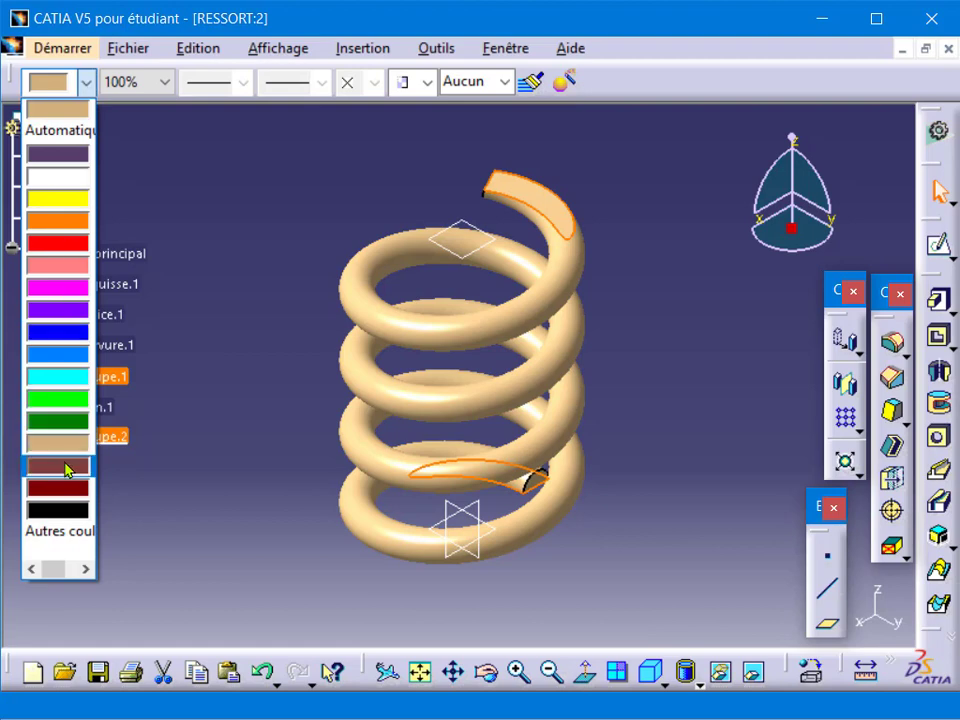
{"action": "left_click", "coordinate": [58, 466]}
{"action": "left_click", "coordinate": [289, 540]}
{"action": "middle_click_drag", "start_coordinate": [285, 534], "coordinate": [476, 364]}
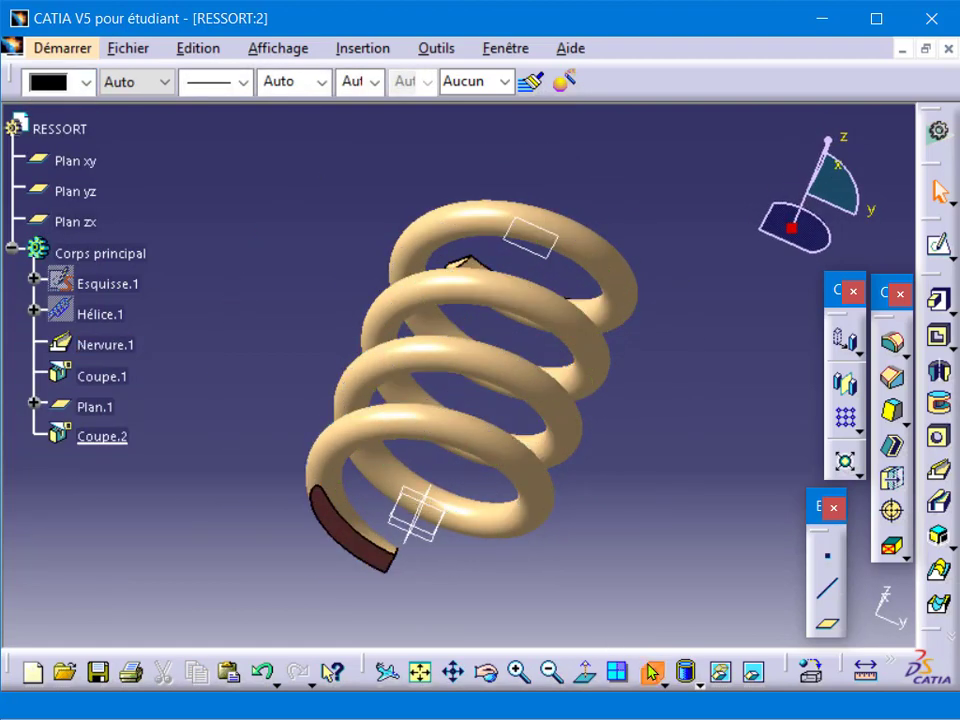
{"action": "left_click", "coordinate": [650, 672]}
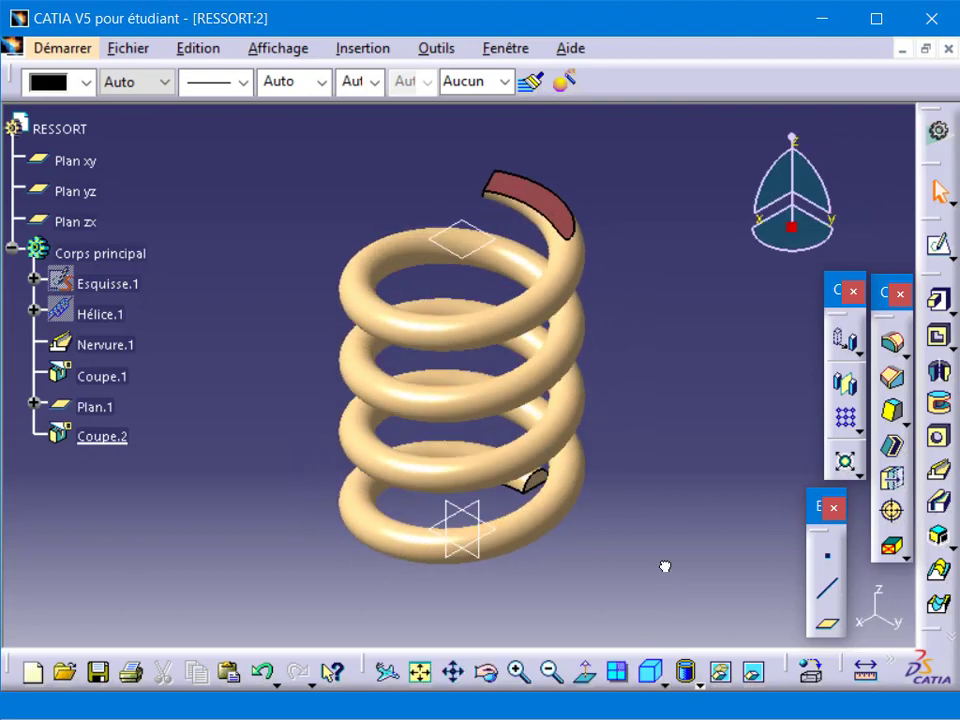
Apply the metal material Acier from the default material library to Corps principal.
{"action": "left_click", "coordinate": [816, 675]}
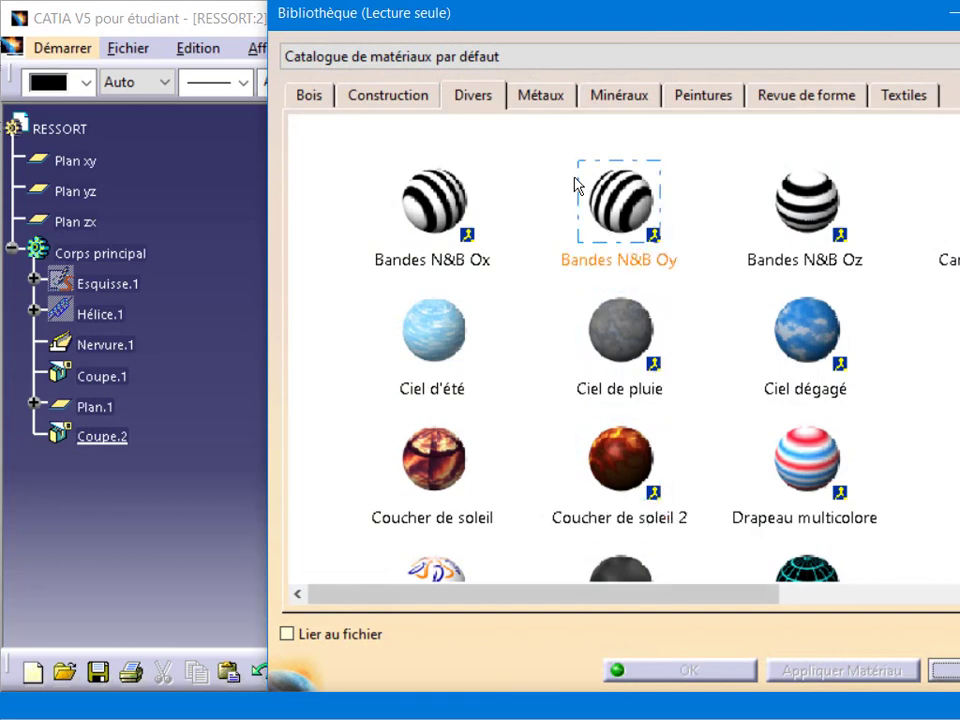
{"action": "left_click", "coordinate": [530, 96]}
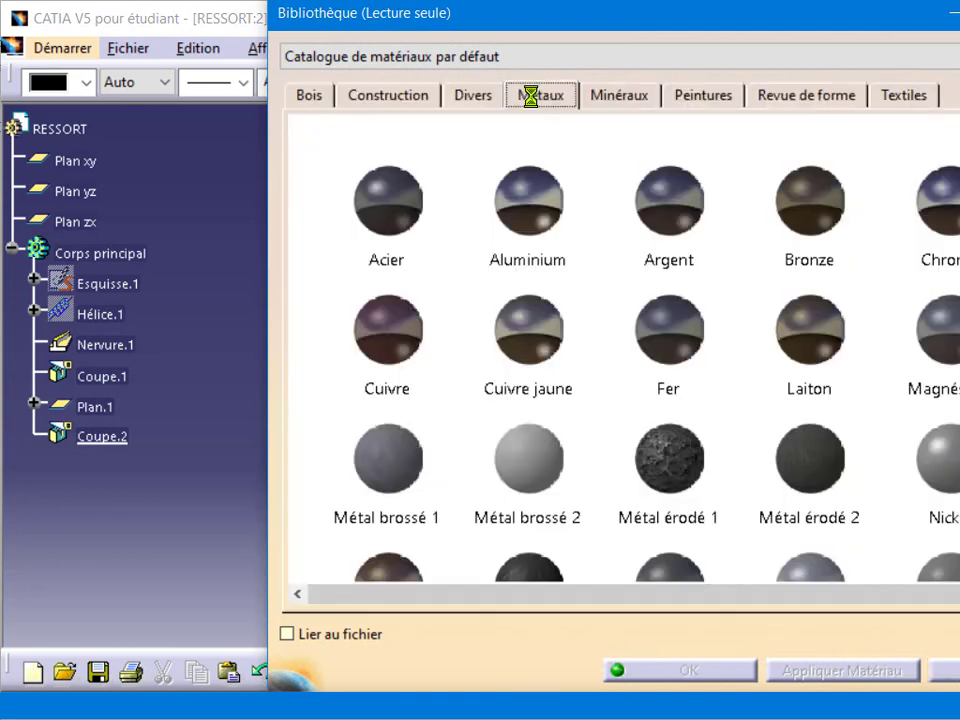
{"action": "left_click", "coordinate": [391, 211]}
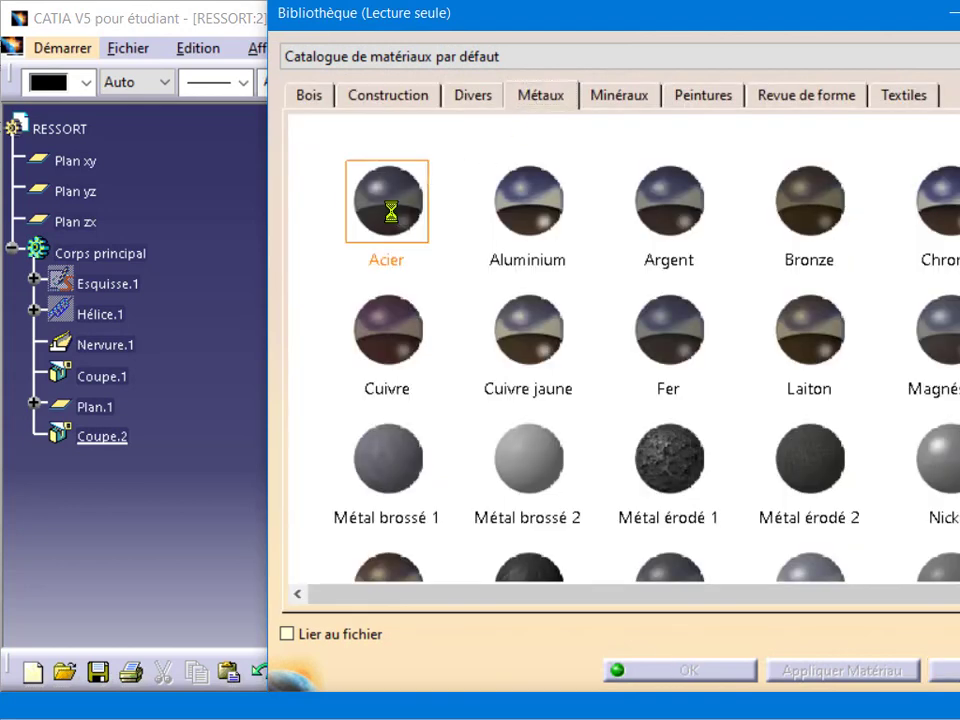
{"action": "left_click", "coordinate": [131, 255]}
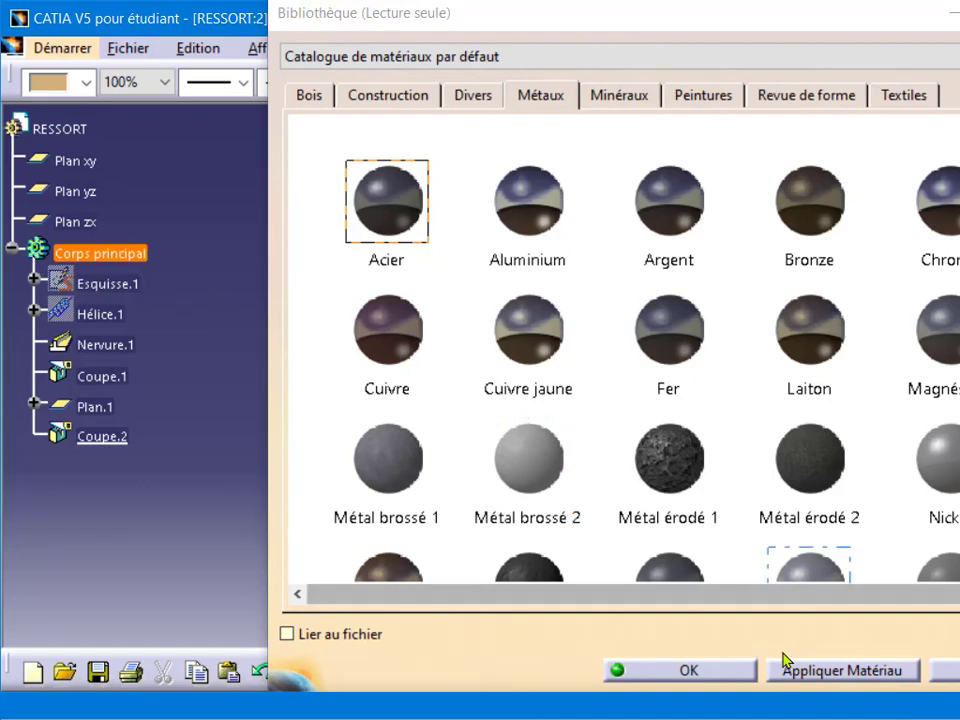
{"action": "left_click", "coordinate": [733, 672]}
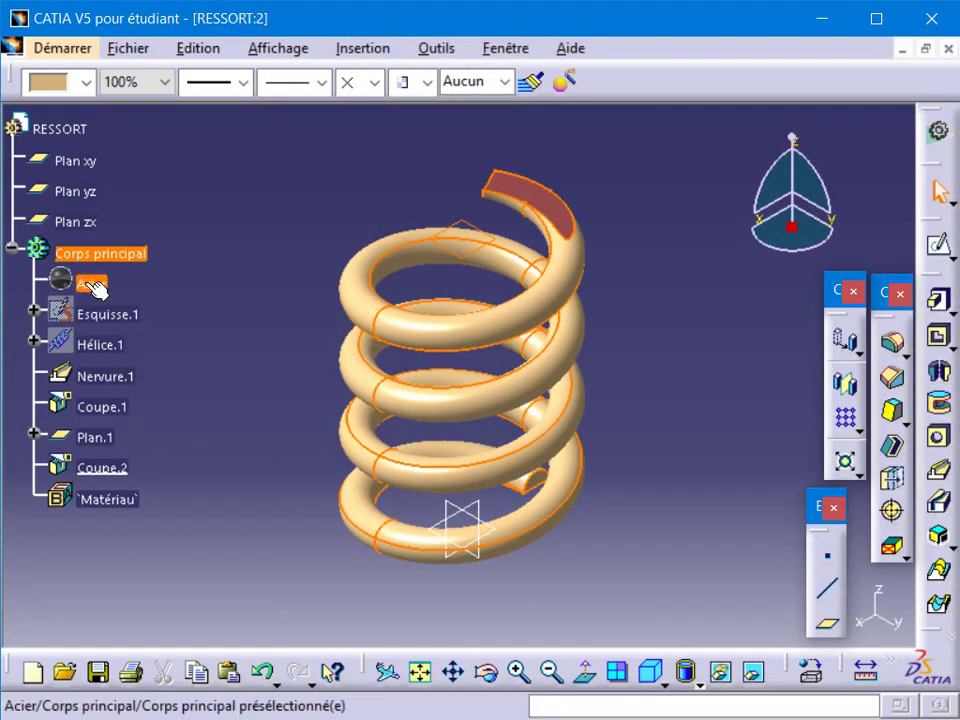
Rename the Acier material of the body as C60 in its properties.
{"action": "double_click", "coordinate": [92, 285]}
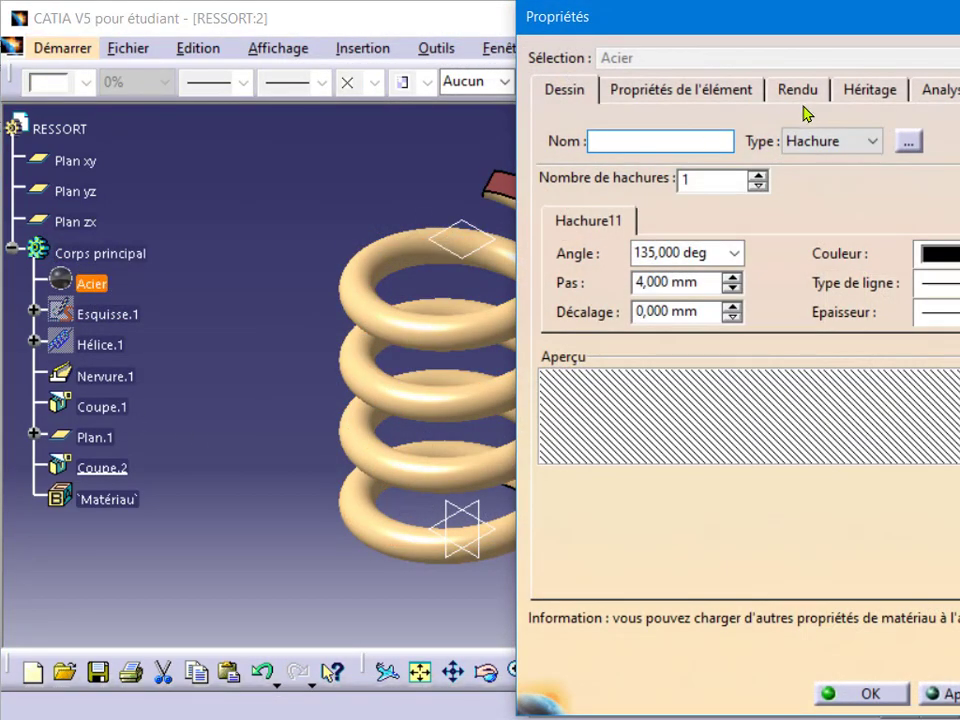
{"action": "left_click", "coordinate": [737, 91]}
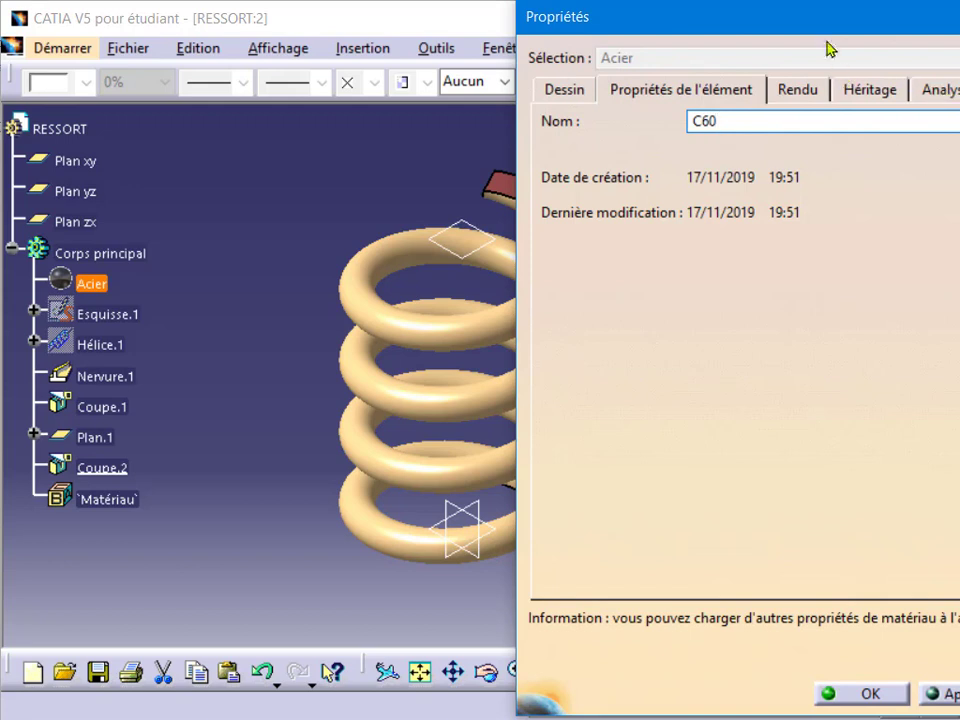
{"action": "left_click_drag", "start_coordinate": [820, 36], "coordinate": [594, 32]}
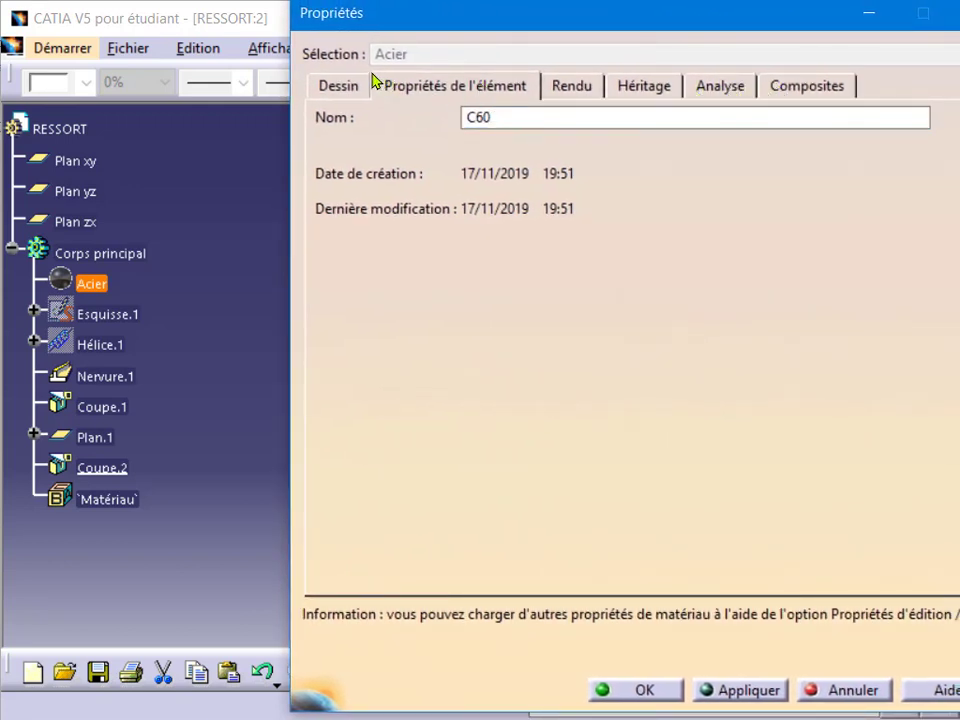
Set the material's drawing hatch to an angle of 45 deg and a pitch of 1 mm.
{"action": "left_click", "coordinate": [338, 90]}
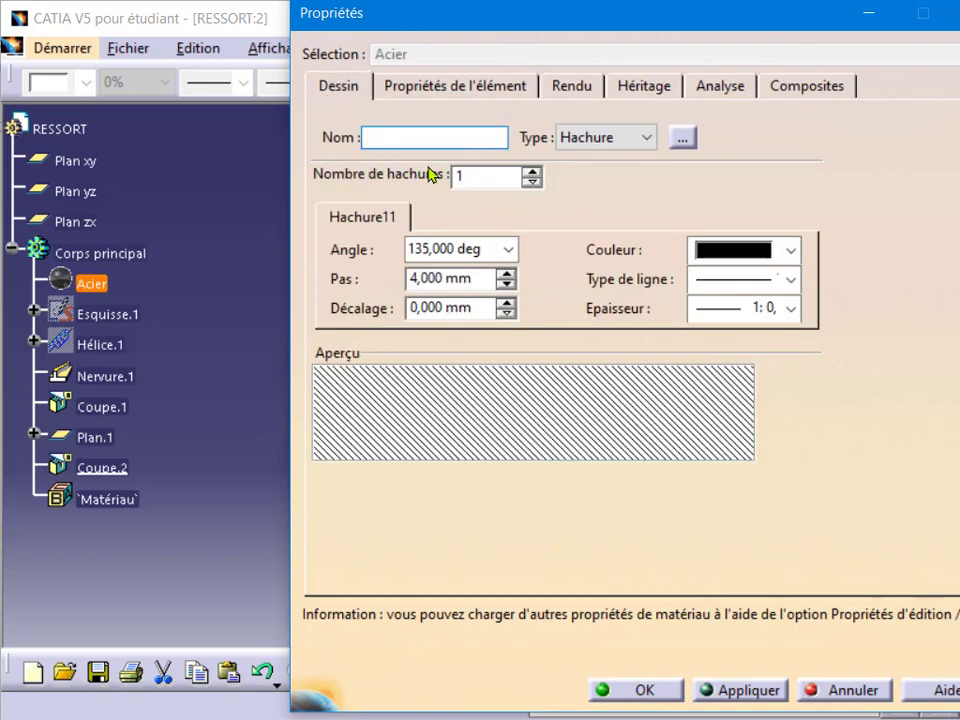
{"action": "left_click_drag", "start_coordinate": [486, 246], "coordinate": [415, 245]}
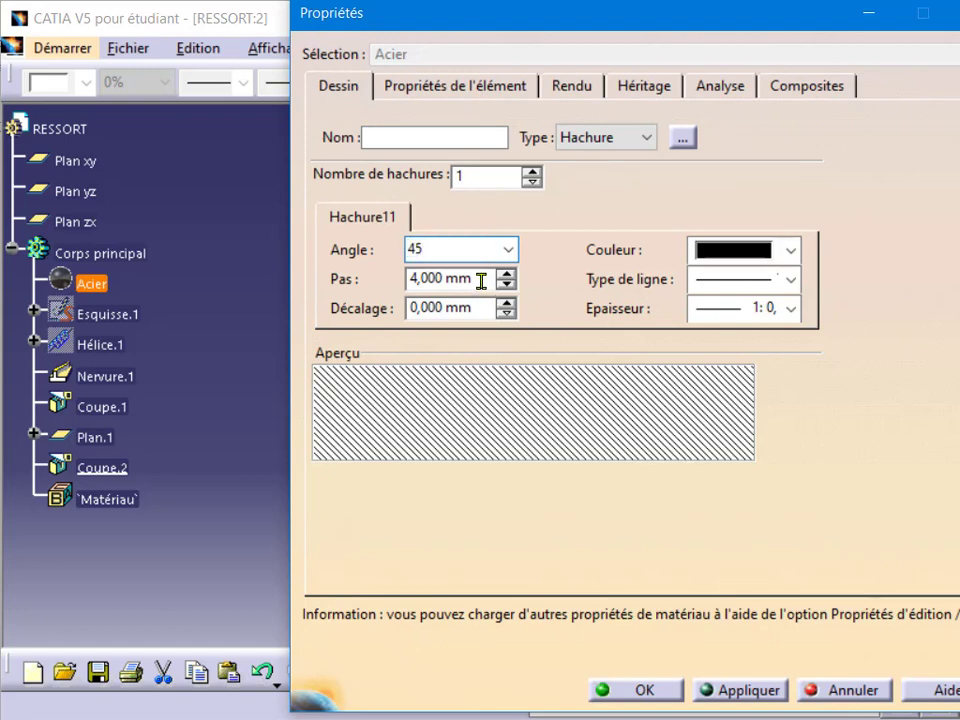
{"action": "left_click_drag", "start_coordinate": [481, 281], "coordinate": [400, 267]}
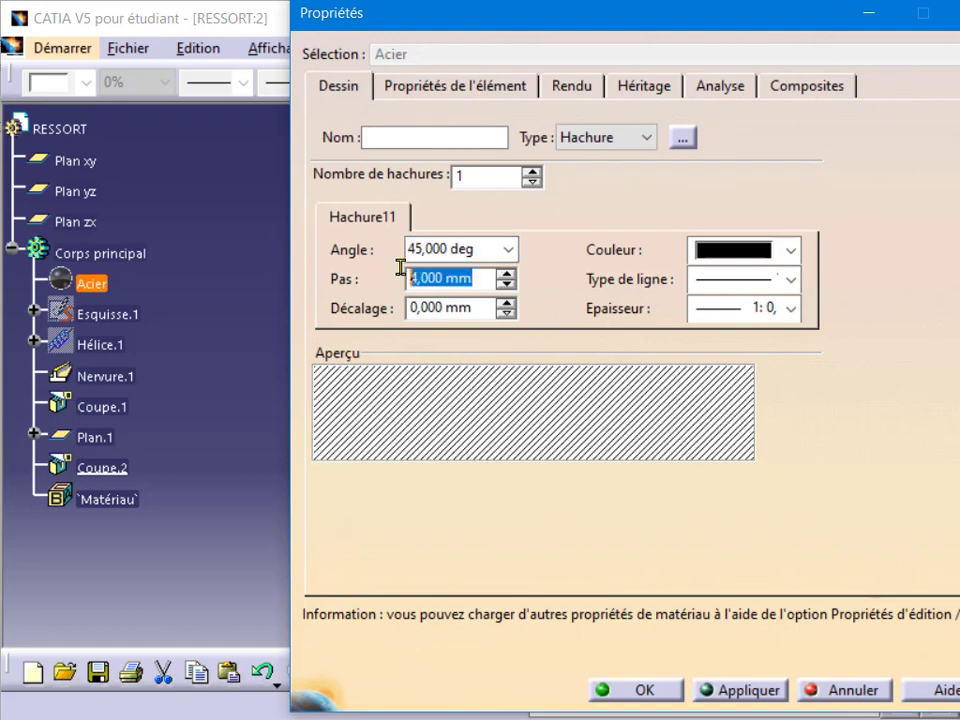
{"action": "type", "text": "1"}
{"action": "left_click", "coordinate": [758, 692]}
{"action": "left_click", "coordinate": [655, 690]}
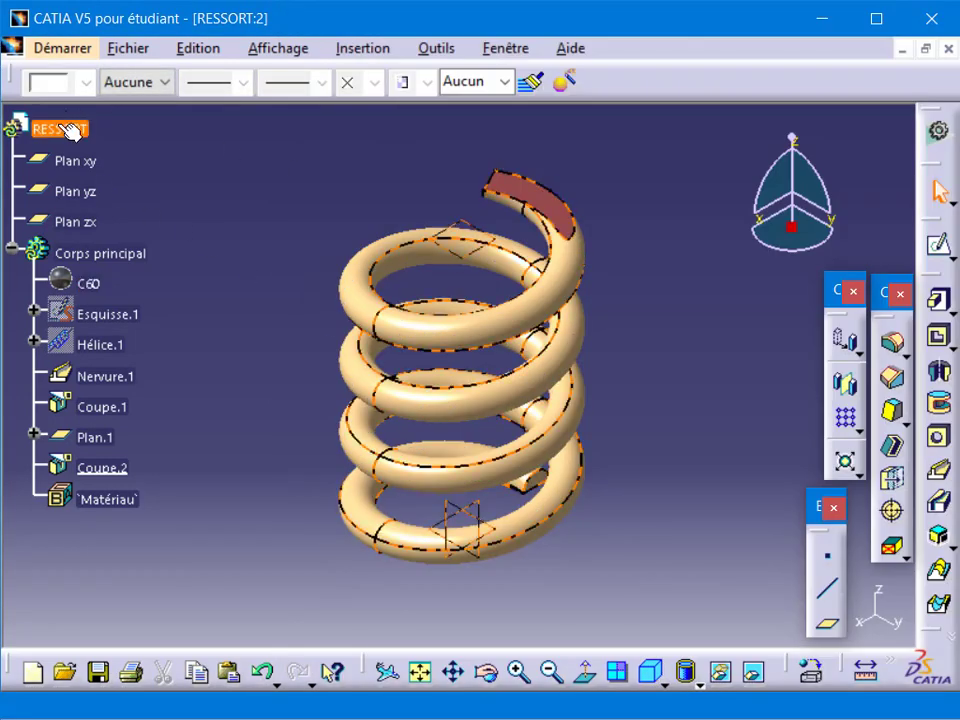
Fill in the RESSORT part's product properties with the description "Di=24, L=49, d=5, Pas=10" and the definition C60.
{"action": "right_click", "coordinate": [67, 128]}
{"action": "left_click", "coordinate": [100, 230]}
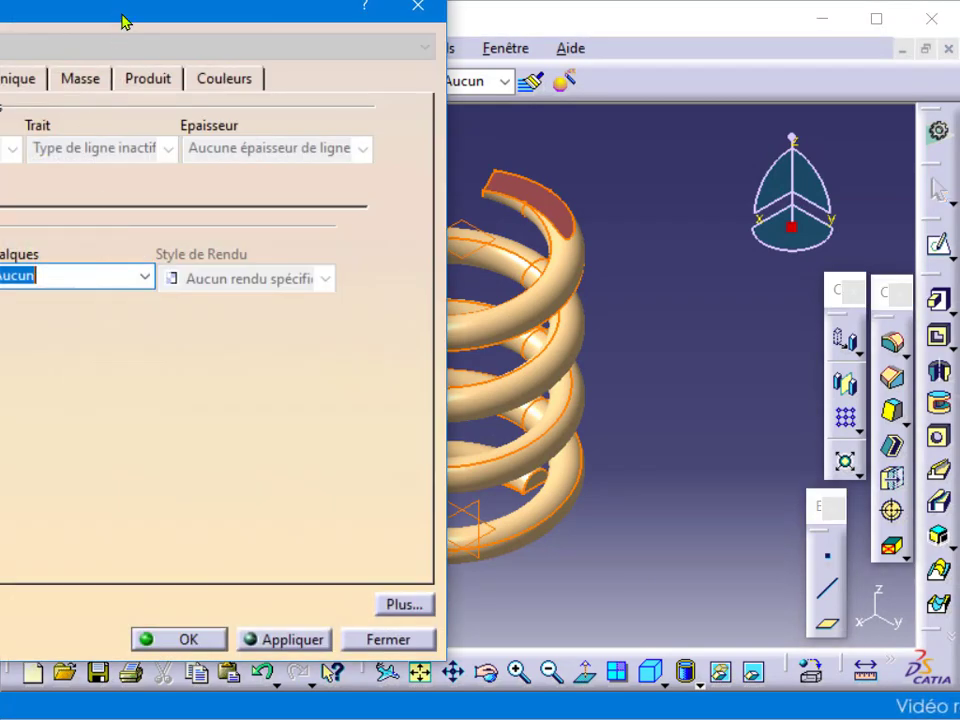
{"action": "left_click_drag", "start_coordinate": [124, 18], "coordinate": [400, 45]}
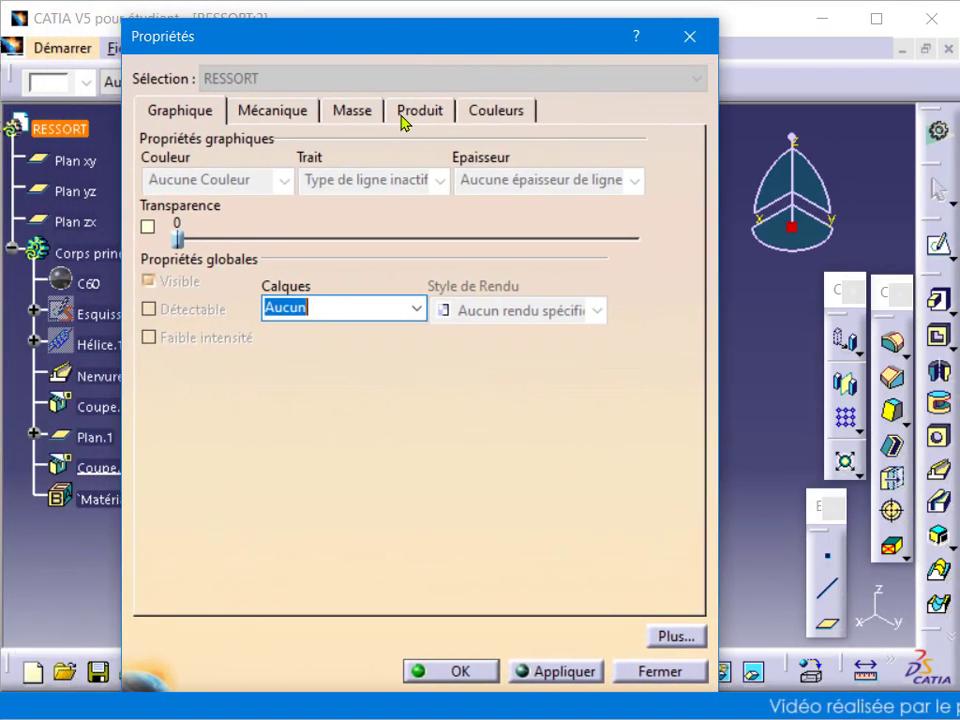
{"action": "left_click", "coordinate": [406, 112]}
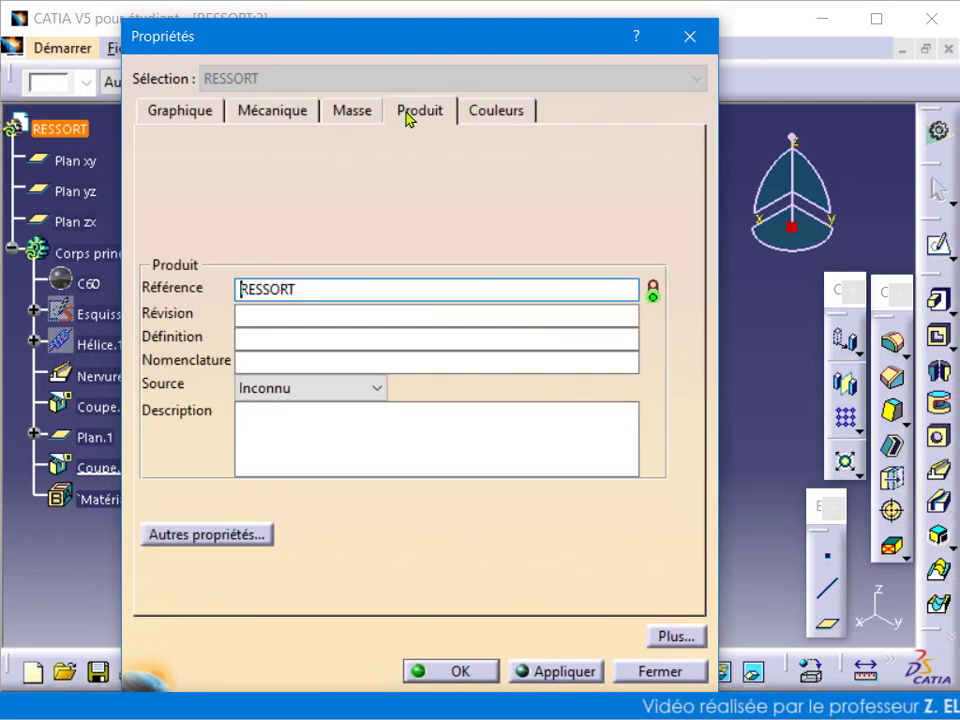
{"action": "left_click", "coordinate": [304, 454]}
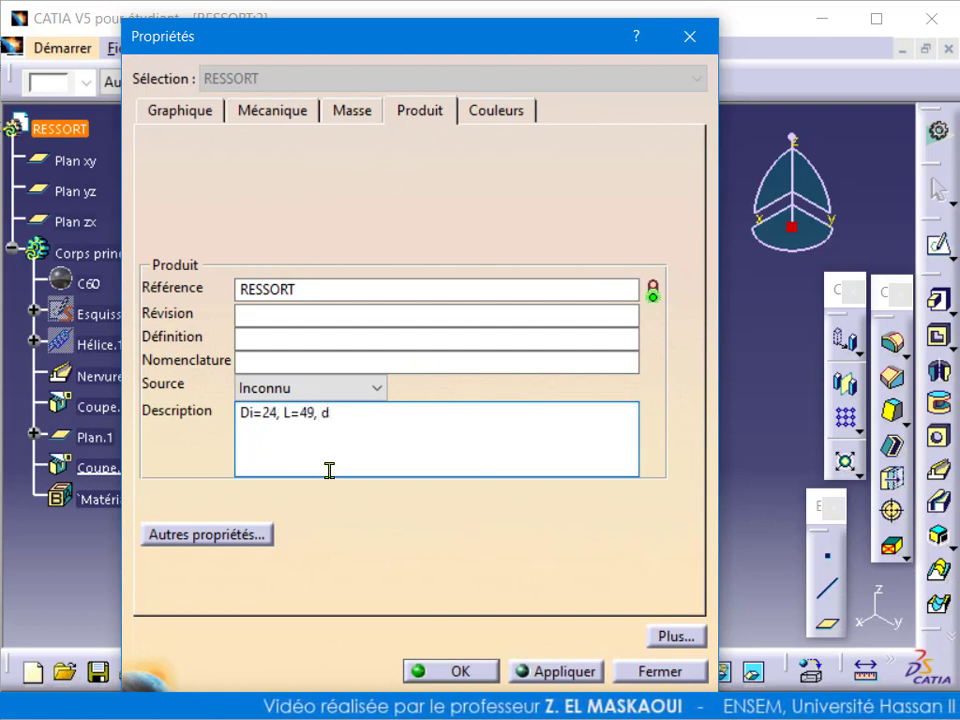
{"action": "type", "text": "Di=24, L=49, d=5, Pas=10"}
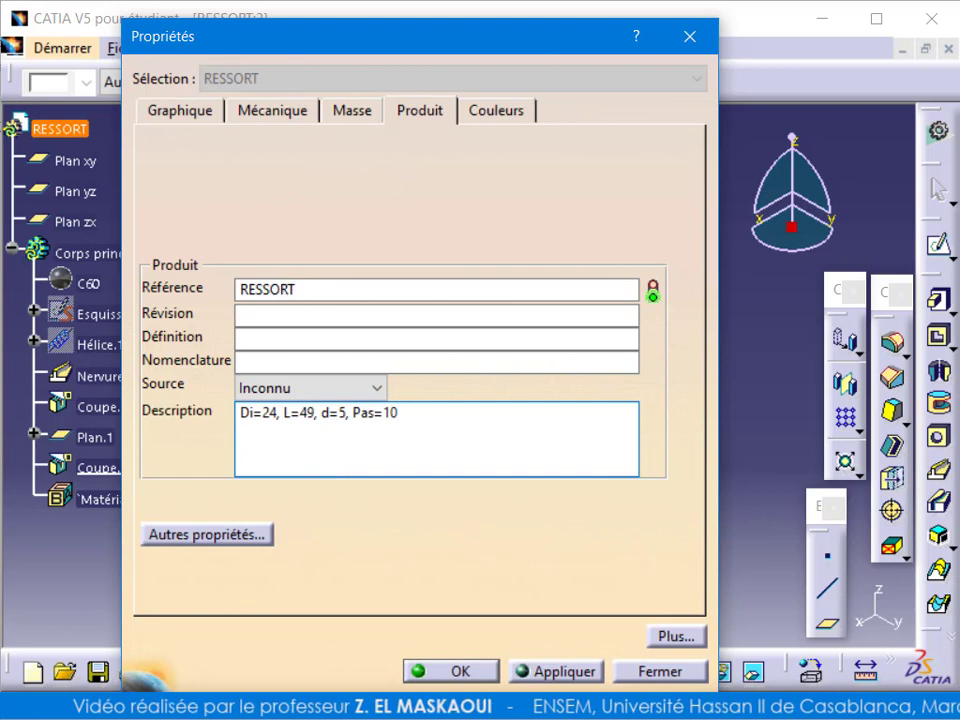
{"action": "left_click", "coordinate": [296, 336]}
{"action": "type", "text": "C60"}
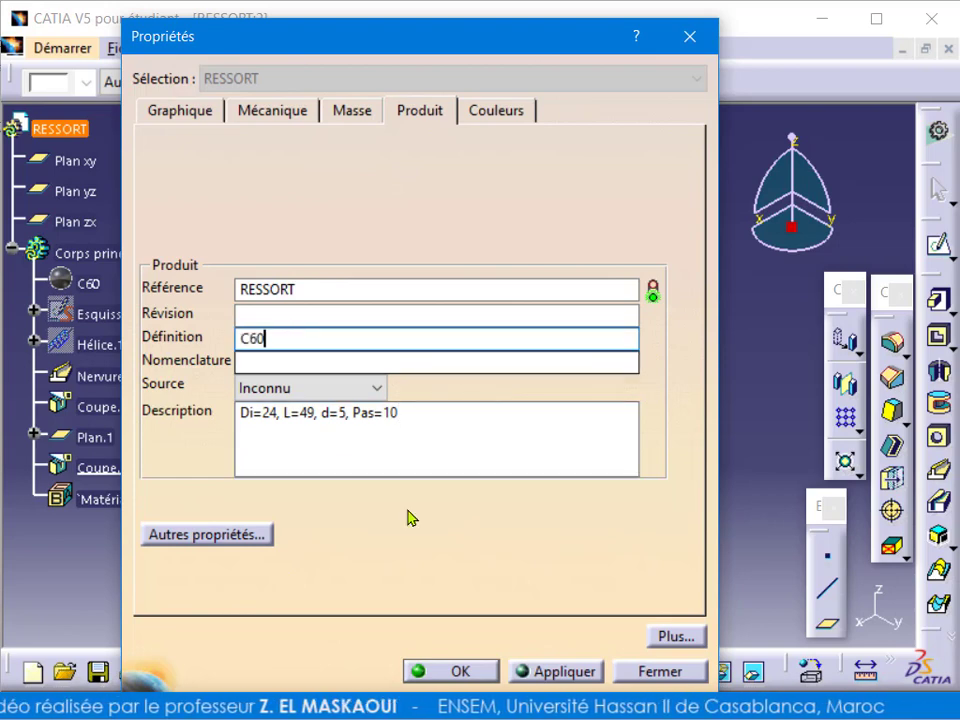
{"action": "key", "text": "Return"}
{"action": "left_click", "coordinate": [325, 556]}
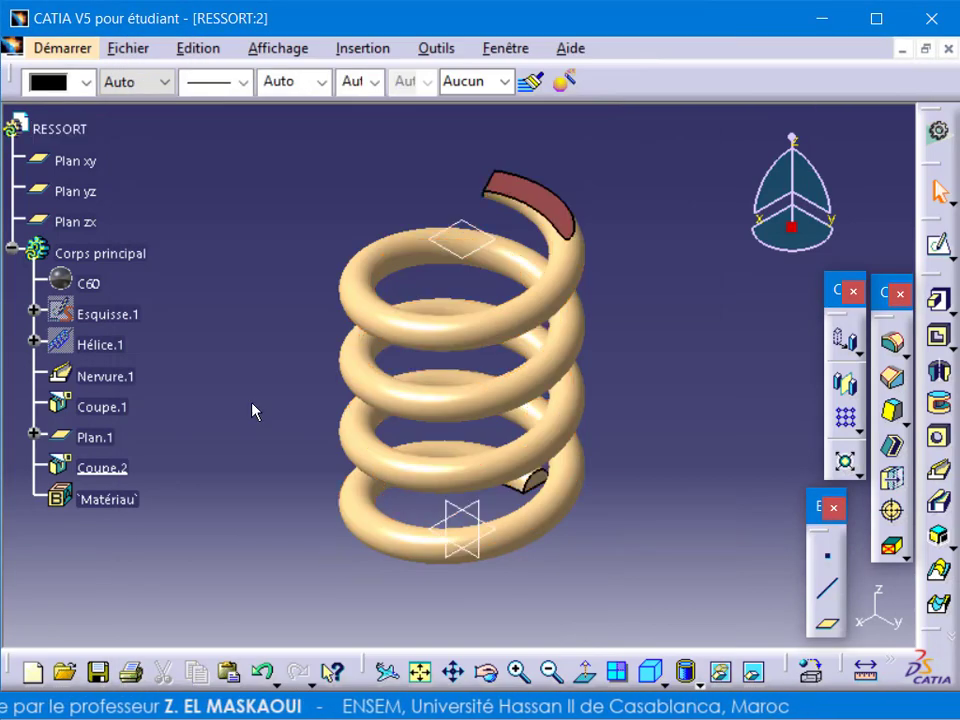
Save the part as RESSORT, type CATPart, in the ACTUATEUR folder on the desktop.
{"action": "left_click", "coordinate": [116, 50]}
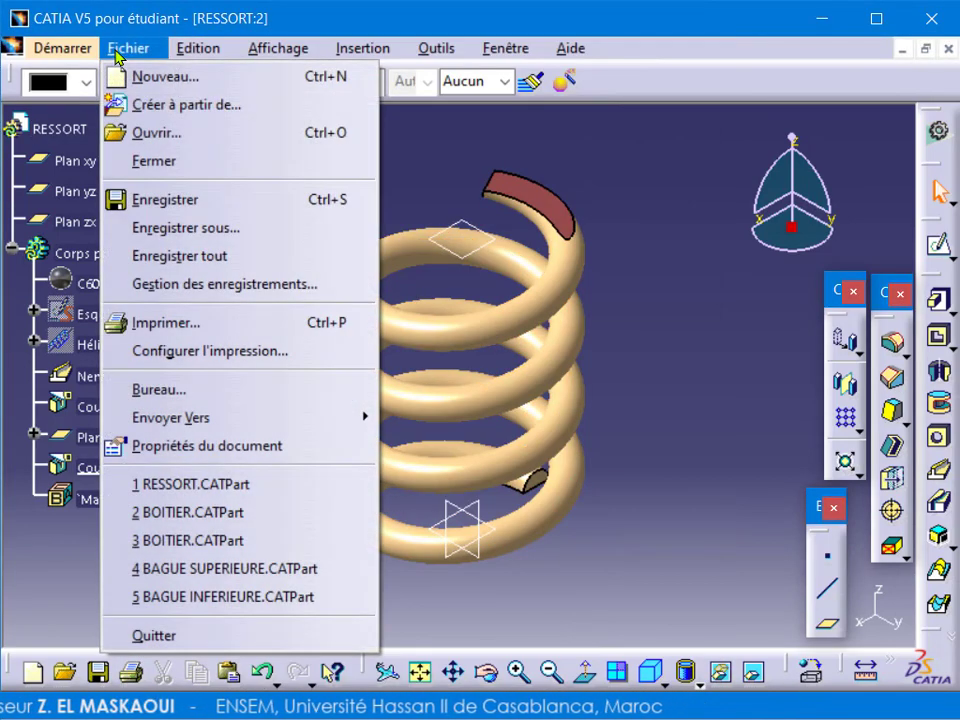
{"action": "left_click", "coordinate": [218, 243]}
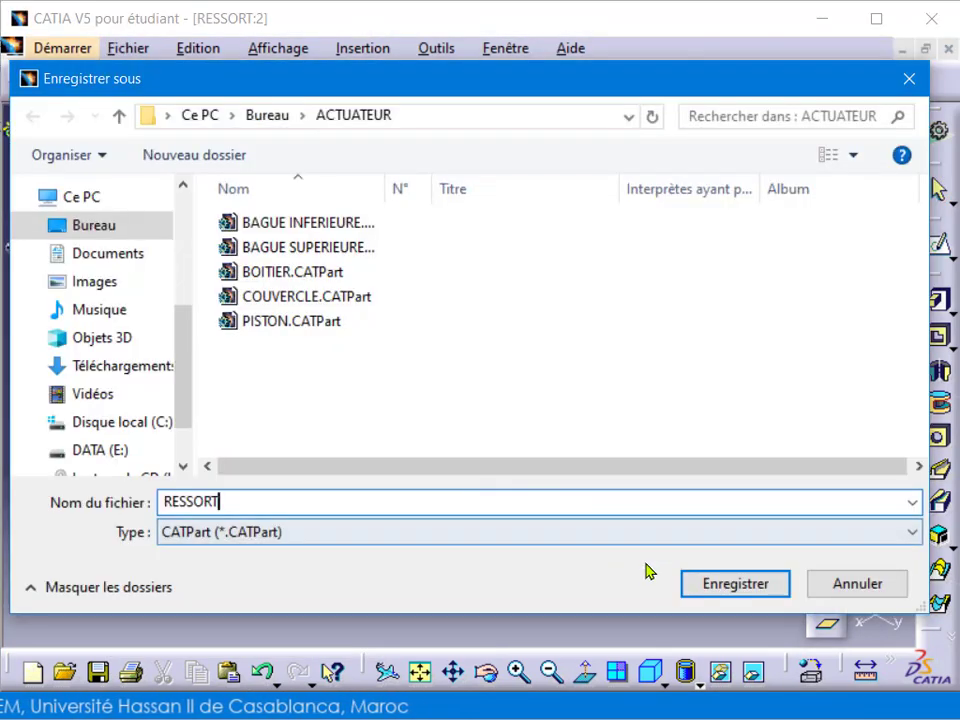
{"action": "left_click", "coordinate": [698, 585]}
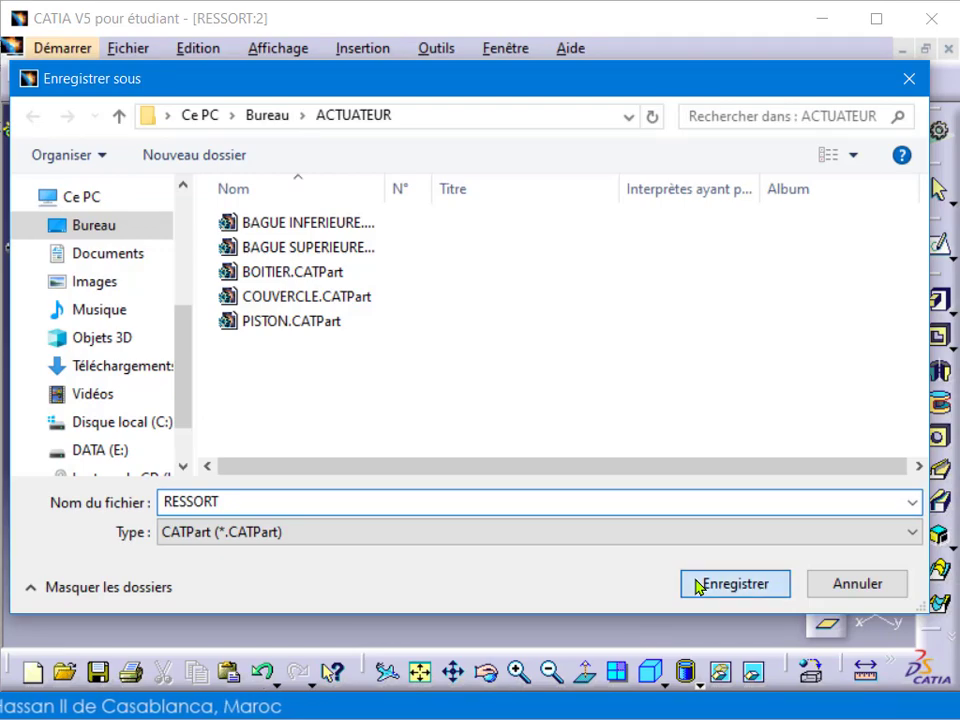